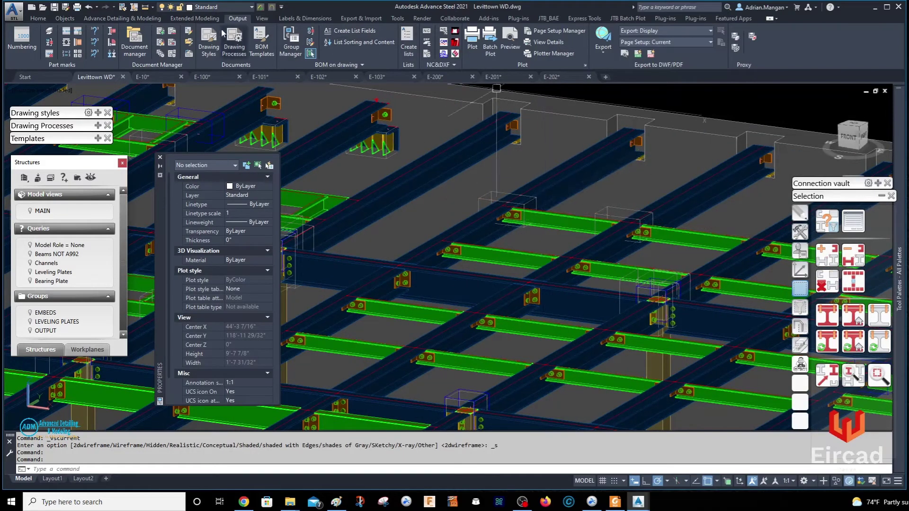
Step: Open the Advance Steel Management Tools and display the General settings of the Drawing-General defaults
{"action": "left_click", "coordinate": [38, 18]}
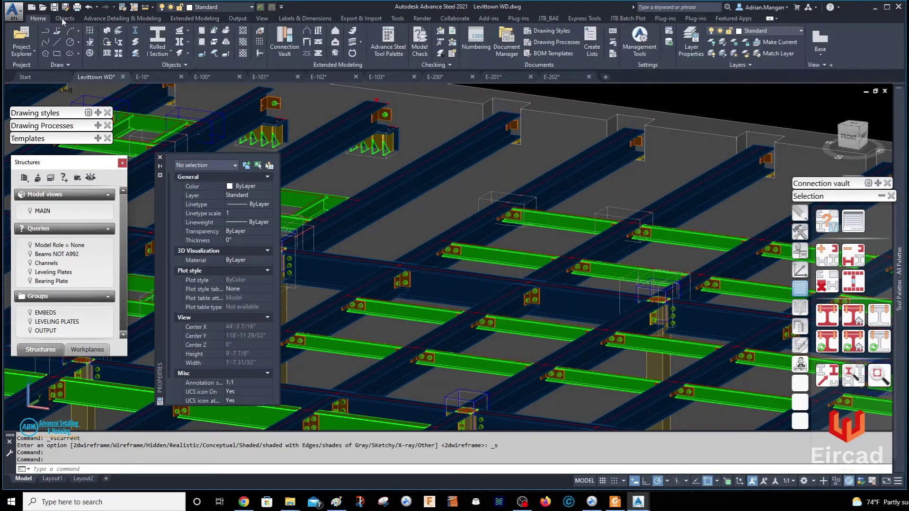
{"action": "left_click", "coordinate": [640, 42]}
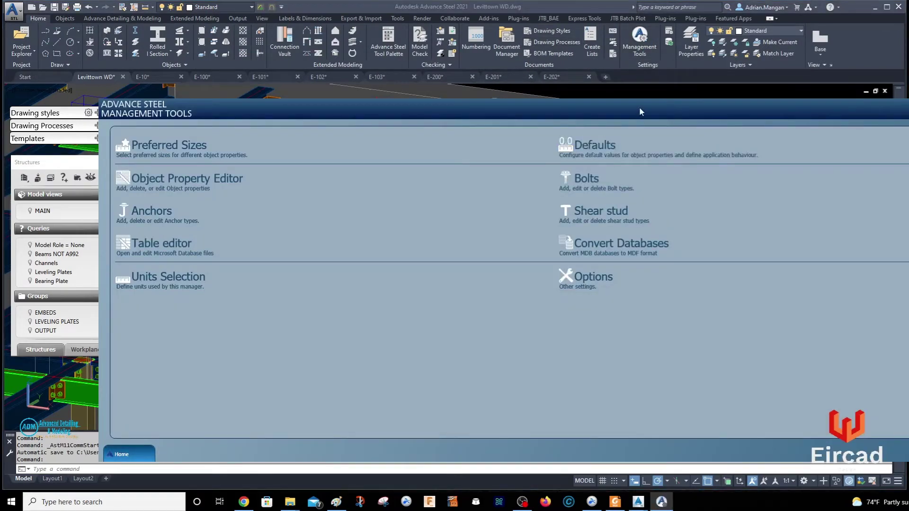
{"action": "left_click_drag", "start_coordinate": [638, 106], "coordinate": [732, 330]}
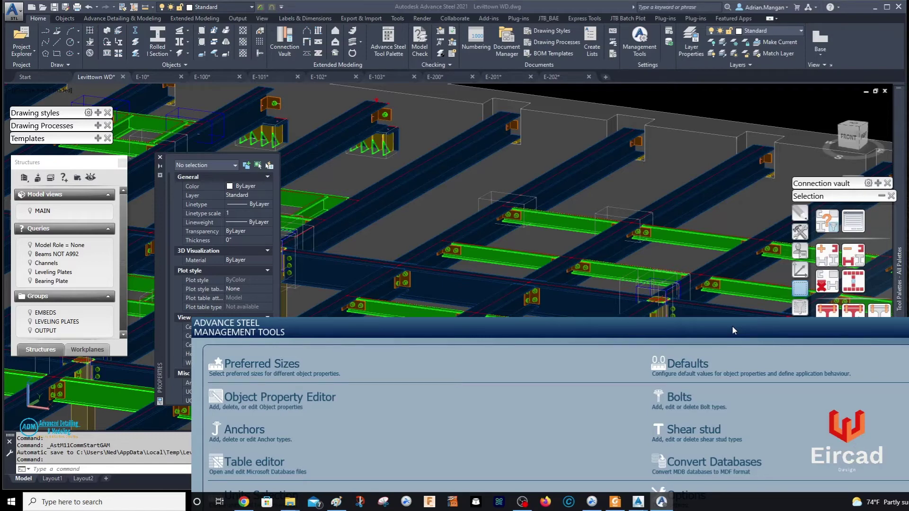
{"action": "left_click_drag", "start_coordinate": [731, 325], "coordinate": [668, 87]}
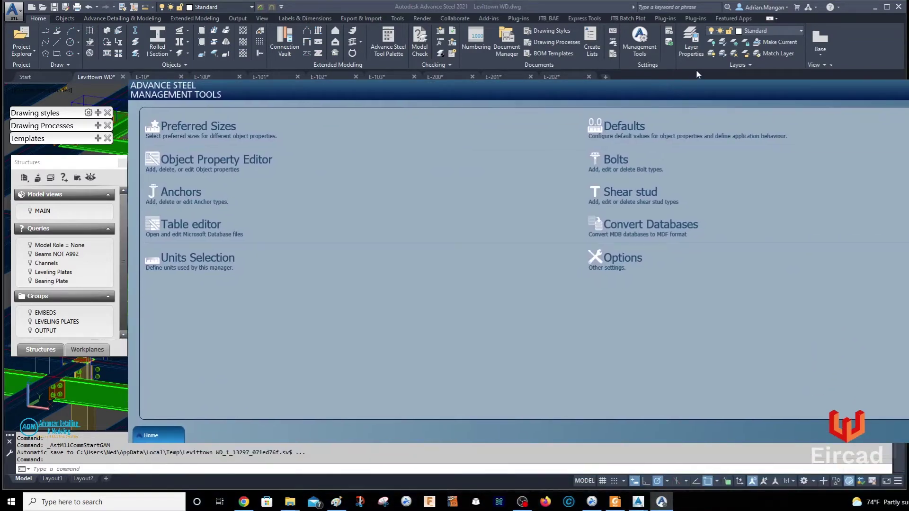
{"action": "left_click", "coordinate": [636, 130]}
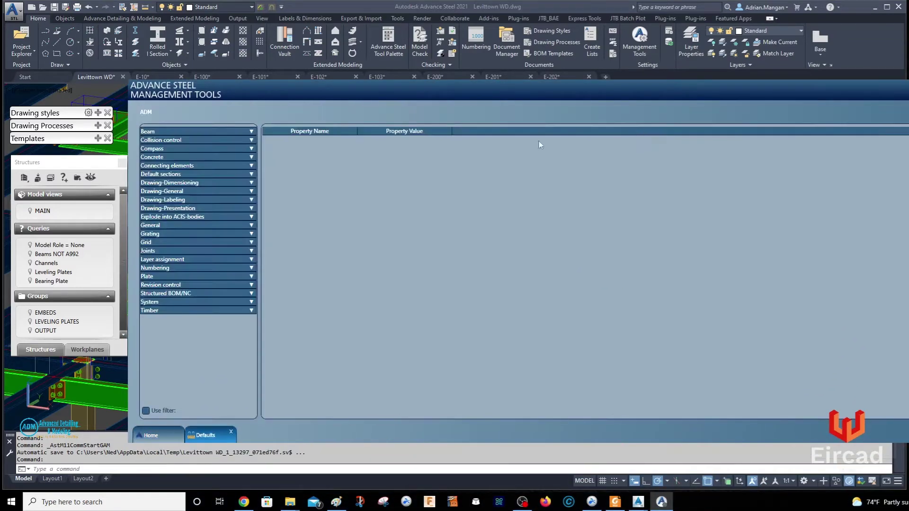
{"action": "left_click", "coordinate": [251, 191]}
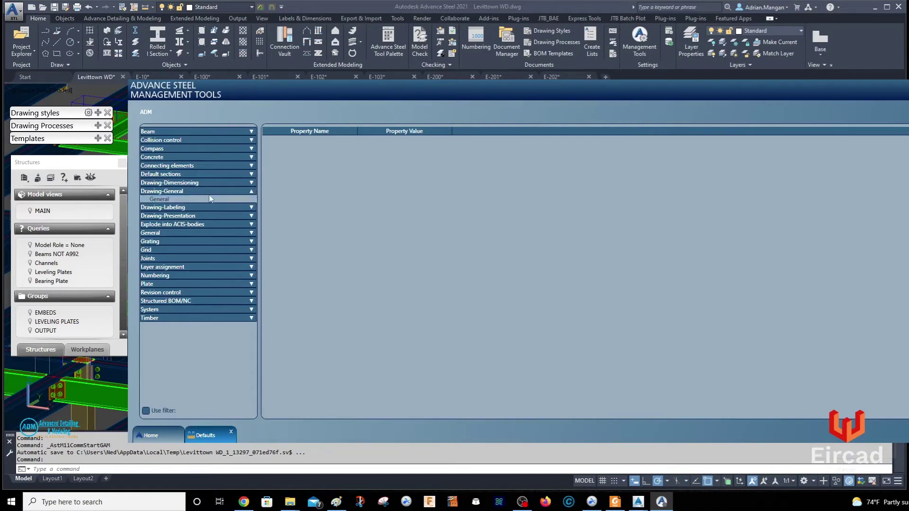
{"action": "left_click", "coordinate": [208, 199]}
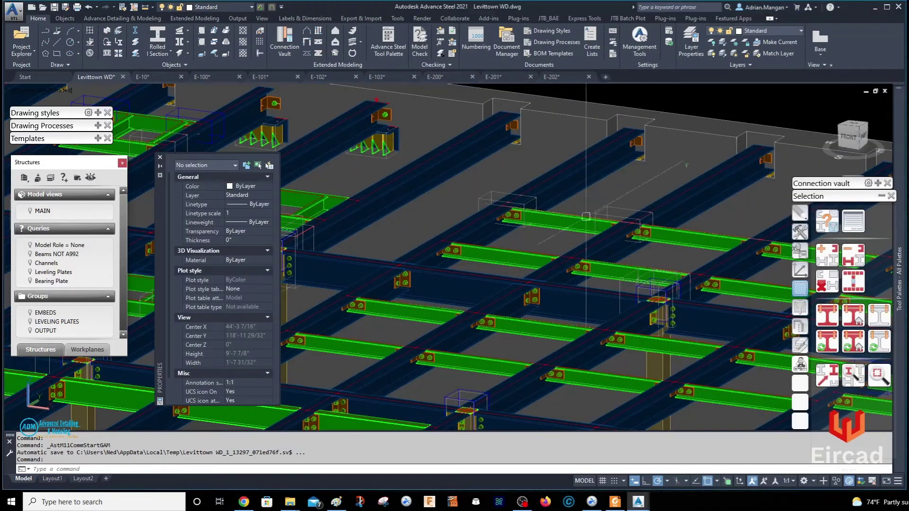
Step: Create a single-part drawing of the uppermost green C5X6.7 channel with the ADM Selected Sp Each ANSI-B process, using drawing number 1001
{"action": "left_click", "coordinate": [563, 219]}
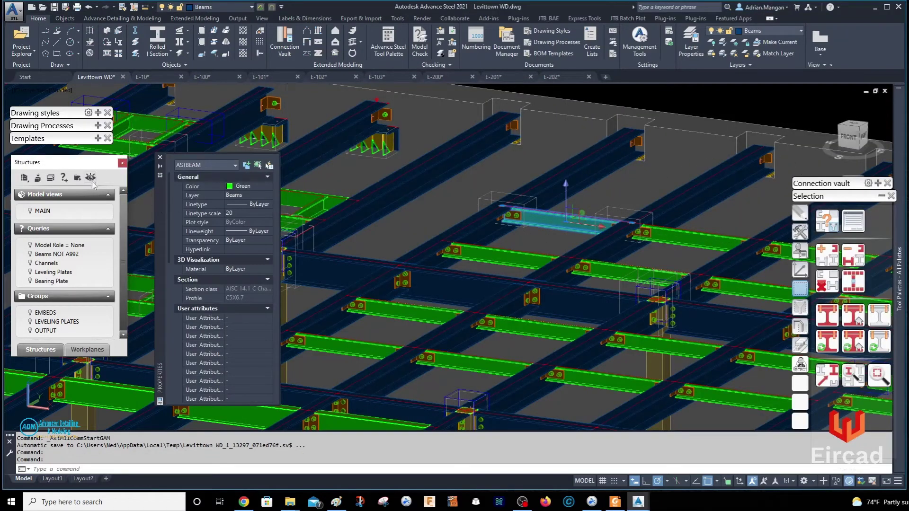
{"action": "mouse_move", "coordinate": [71, 126]}
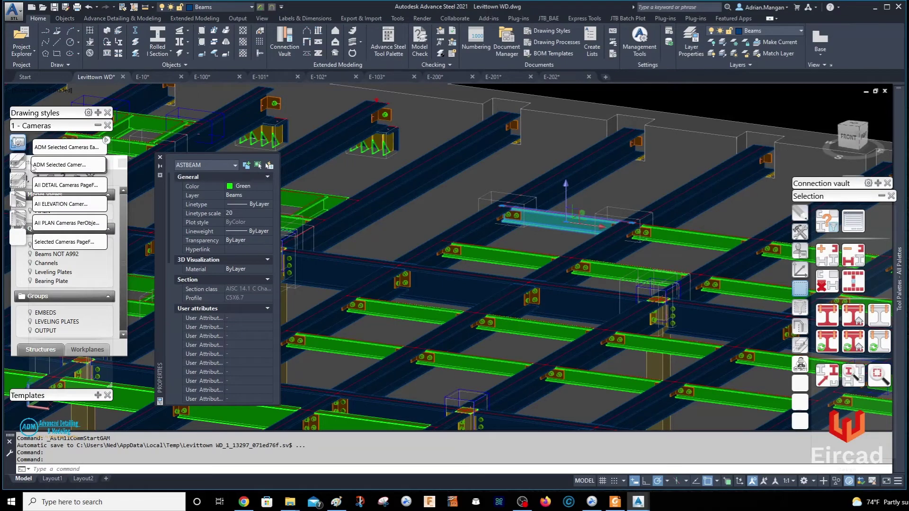
{"action": "left_click", "coordinate": [18, 181]}
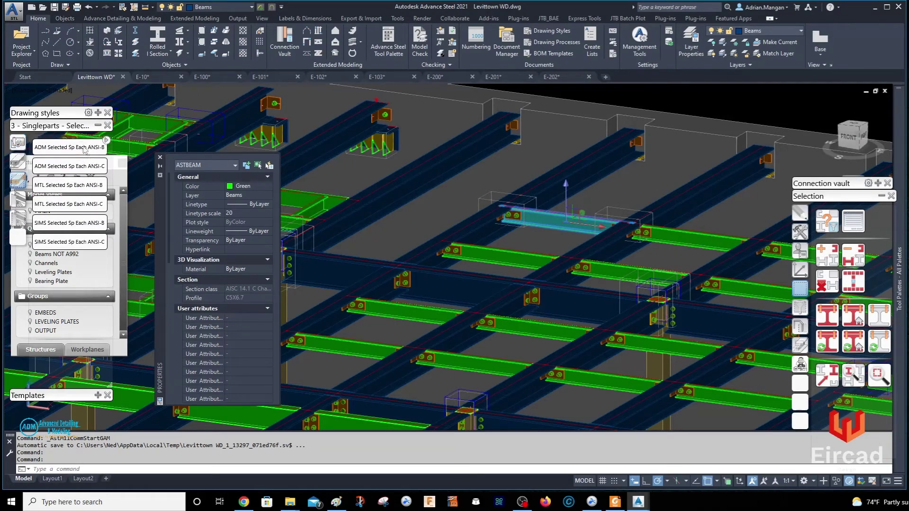
{"action": "left_click", "coordinate": [84, 147]}
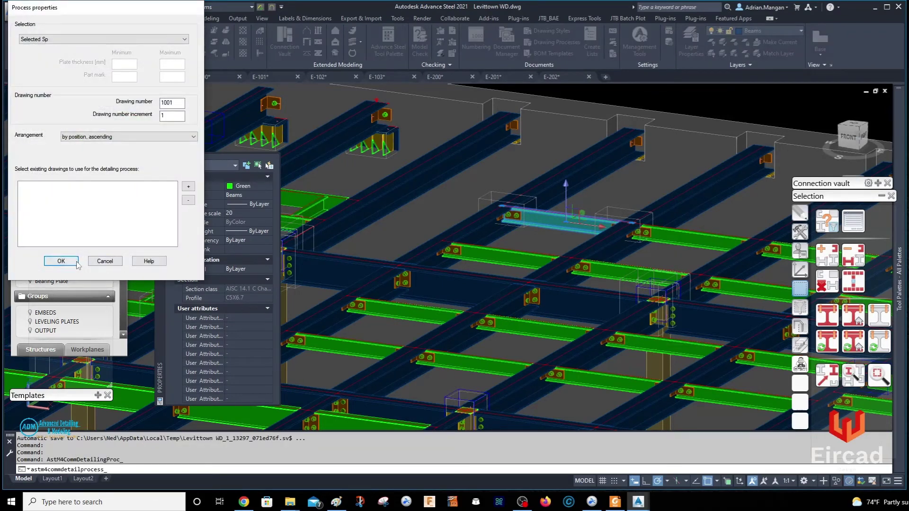
{"action": "left_click", "coordinate": [77, 262]}
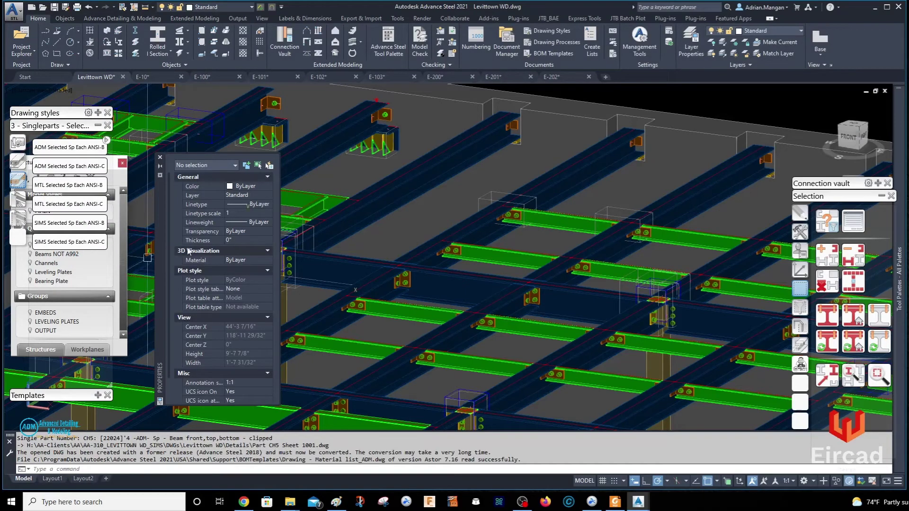
Step: Open the part detail drawing of the same channel from the model
{"action": "left_click", "coordinate": [561, 211]}
{"action": "right_click", "coordinate": [561, 210]}
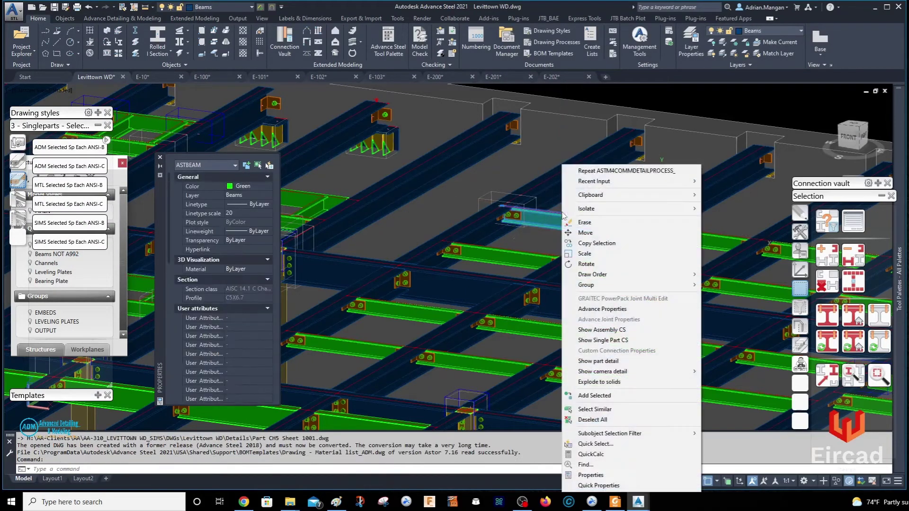
{"action": "left_click", "coordinate": [623, 360]}
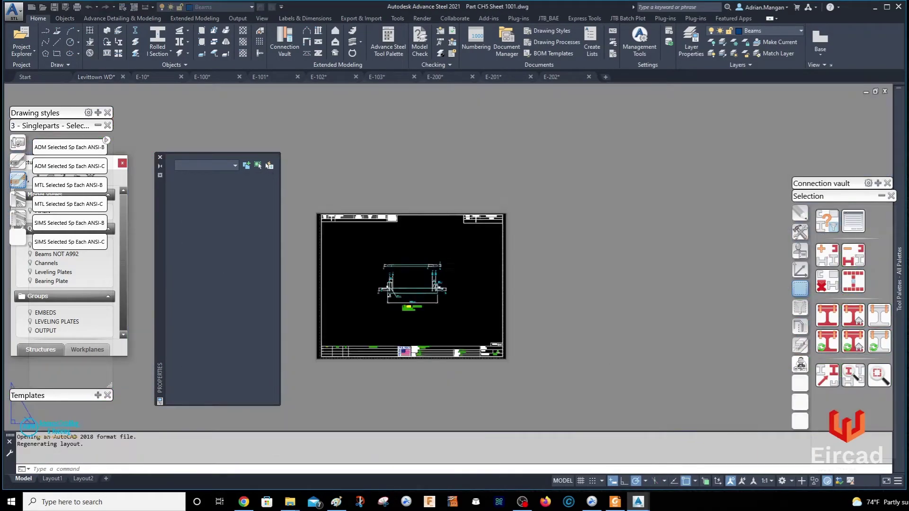
Step: Examine the channel's part drawing, checking its sheet layout, views, dimensions and the hole and radius labels at both ends
{"action": "middle_click_drag", "start_coordinate": [415, 307], "coordinate": [542, 284]}
{"action": "scroll", "coordinate": [541, 204], "scroll_direction": "up", "scroll_amount": 4}
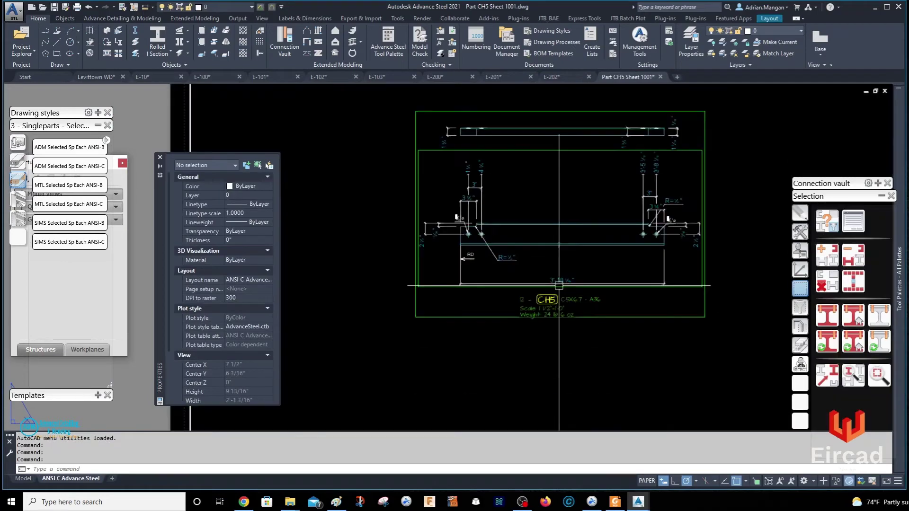
{"action": "scroll", "coordinate": [540, 203], "scroll_direction": "down", "scroll_amount": 4}
{"action": "scroll", "coordinate": [570, 224], "scroll_direction": "up", "scroll_amount": 2}
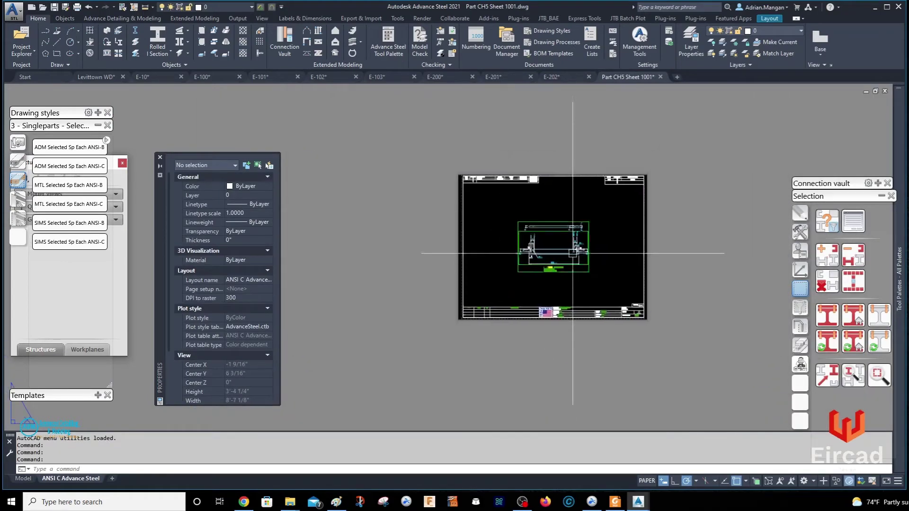
{"action": "scroll", "coordinate": [550, 218], "scroll_direction": "up", "scroll_amount": 4}
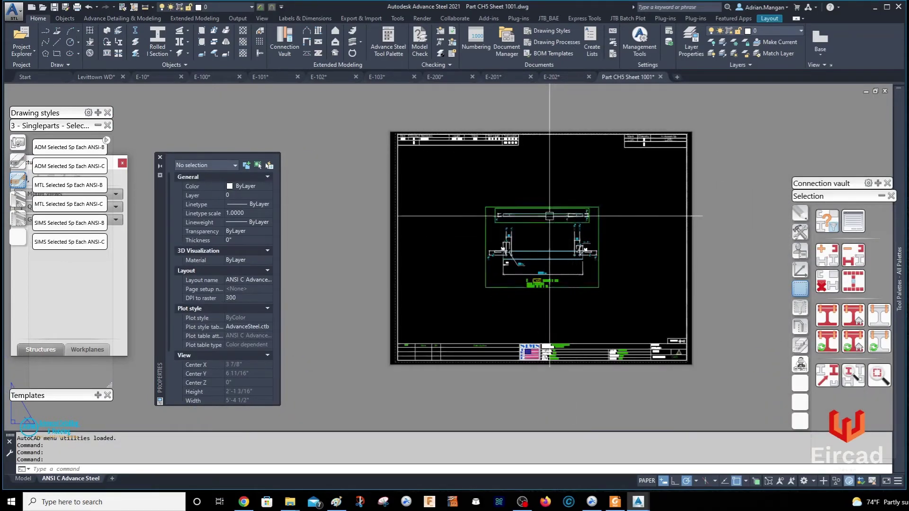
{"action": "scroll", "coordinate": [548, 237], "scroll_direction": "up", "scroll_amount": 2}
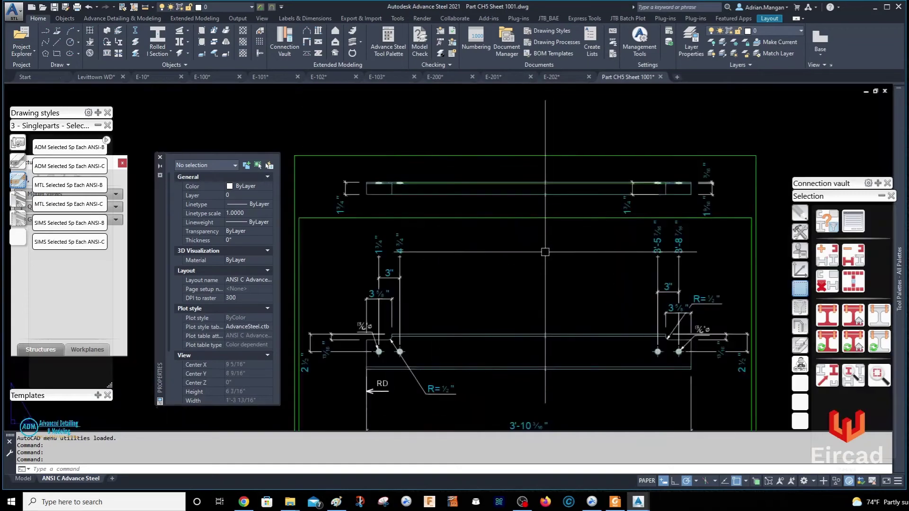
{"action": "scroll", "coordinate": [568, 265], "scroll_direction": "down", "scroll_amount": 4}
{"action": "scroll", "coordinate": [591, 274], "scroll_direction": "up", "scroll_amount": 3}
{"action": "scroll", "coordinate": [634, 264], "scroll_direction": "down", "scroll_amount": 4}
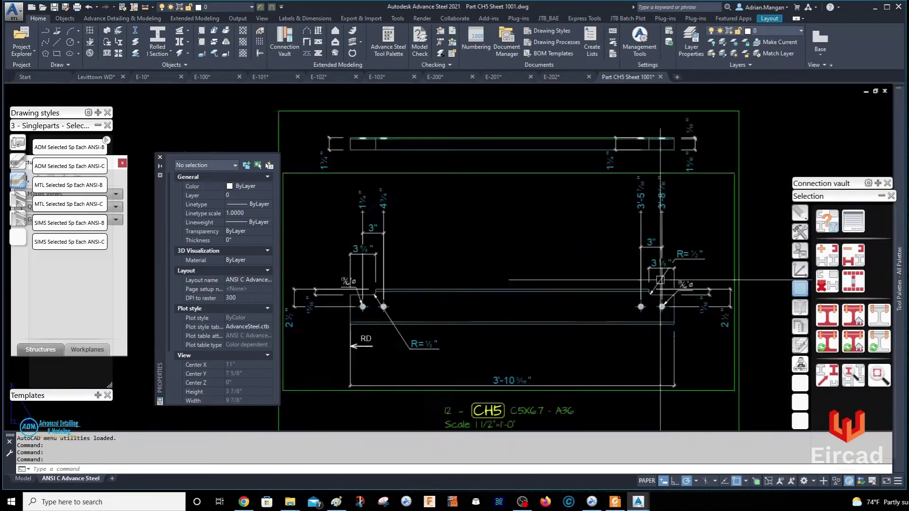
{"action": "scroll", "coordinate": [717, 245], "scroll_direction": "up", "scroll_amount": 2}
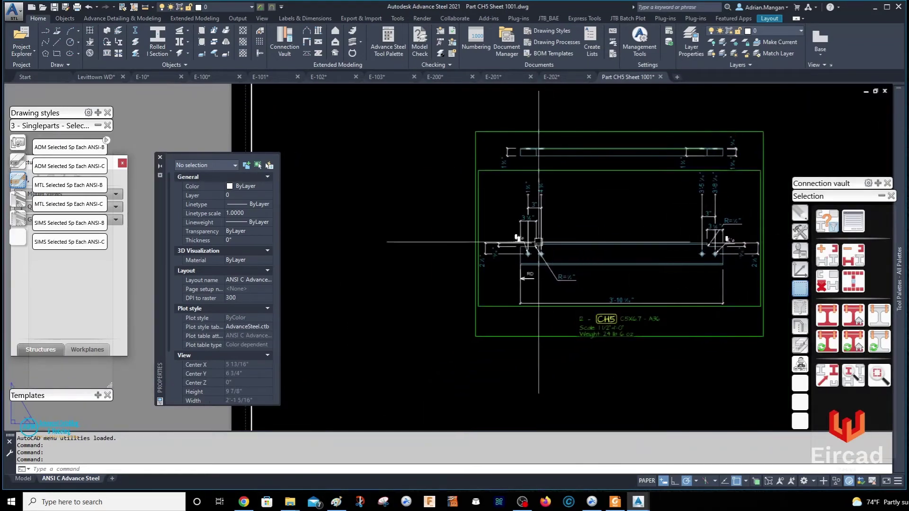
{"action": "scroll", "coordinate": [544, 241], "scroll_direction": "up", "scroll_amount": 2}
{"action": "scroll", "coordinate": [544, 242], "scroll_direction": "up", "scroll_amount": 2}
{"action": "scroll", "coordinate": [521, 241], "scroll_direction": "down", "scroll_amount": 4}
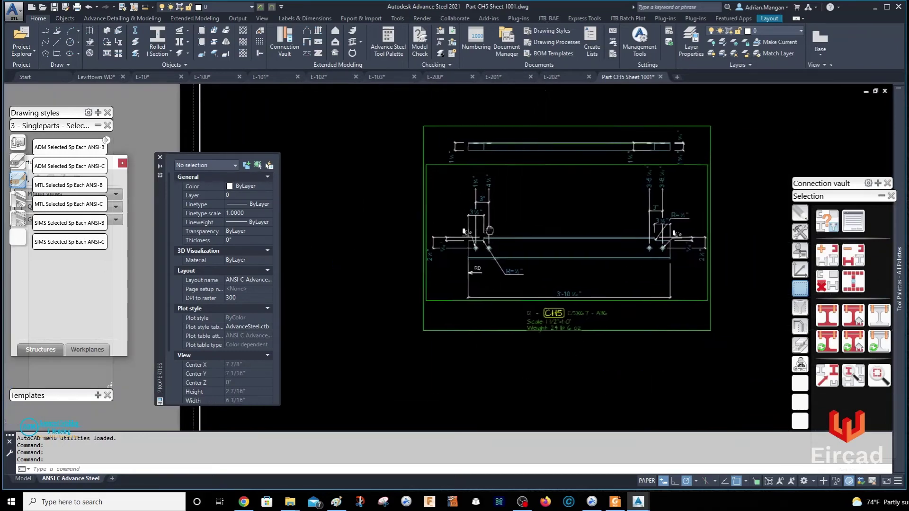
Step: Move the hole diameter label at the channel's left end up and to the right of the holes
{"action": "scroll", "coordinate": [459, 237], "scroll_direction": "up", "scroll_amount": 4}
{"action": "left_click", "coordinate": [440, 232]}
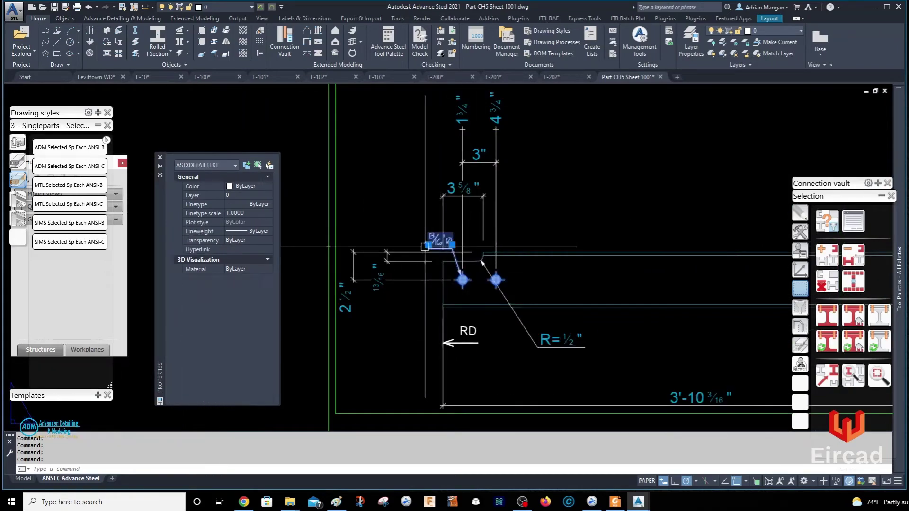
{"action": "left_click", "coordinate": [436, 238]}
{"action": "key", "text": "Escape"}
{"action": "key", "text": "Escape"}
Step: Close the Part CH5 Sheet 1001 drawing with its changes saved and return to the Levittown WD model
{"action": "scroll", "coordinate": [647, 211], "scroll_direction": "down", "scroll_amount": 6}
{"action": "middle_click_drag", "start_coordinate": [647, 211], "coordinate": [502, 208]}
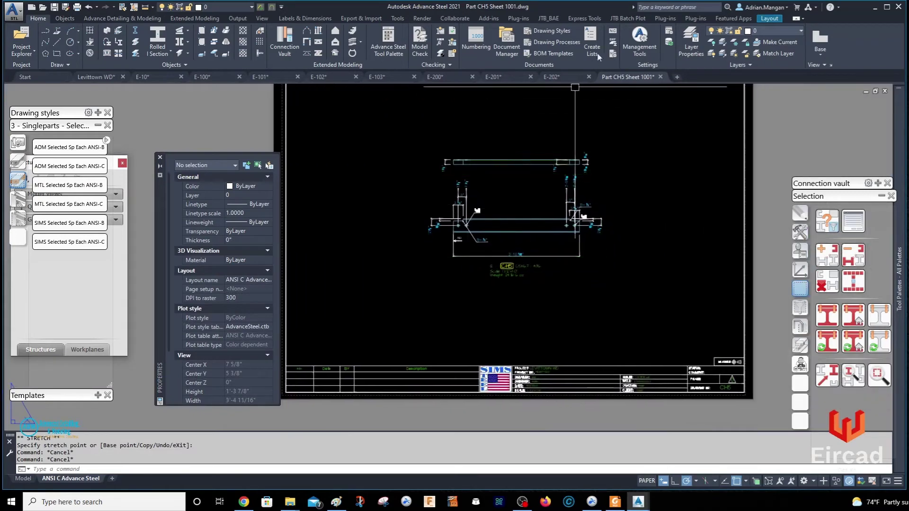
{"action": "left_click", "coordinate": [660, 77]}
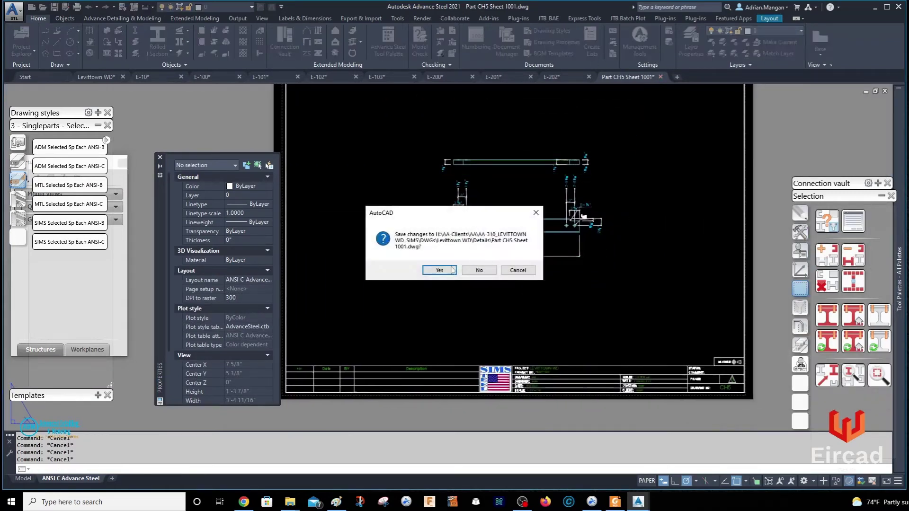
{"action": "left_click", "coordinate": [458, 270]}
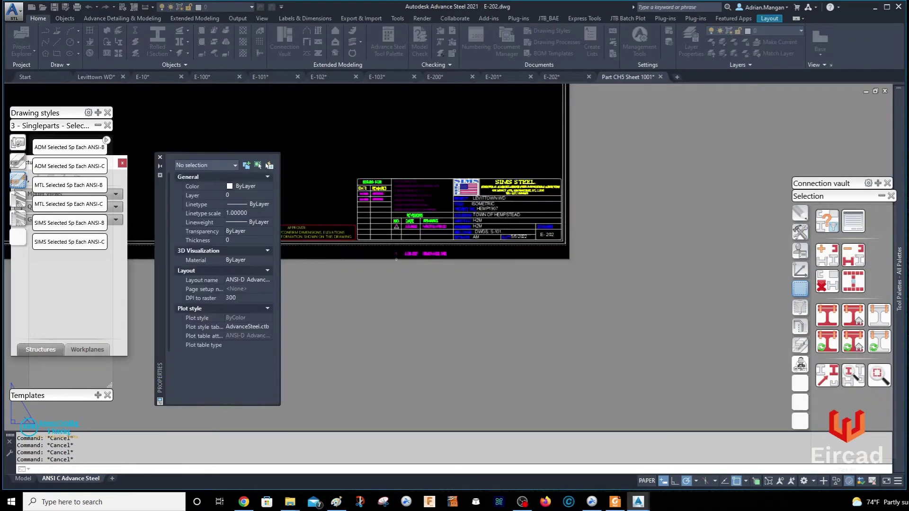
{"action": "scroll", "coordinate": [697, 271], "scroll_direction": "down", "scroll_amount": 5}
{"action": "scroll", "coordinate": [651, 219], "scroll_direction": "up", "scroll_amount": 8}
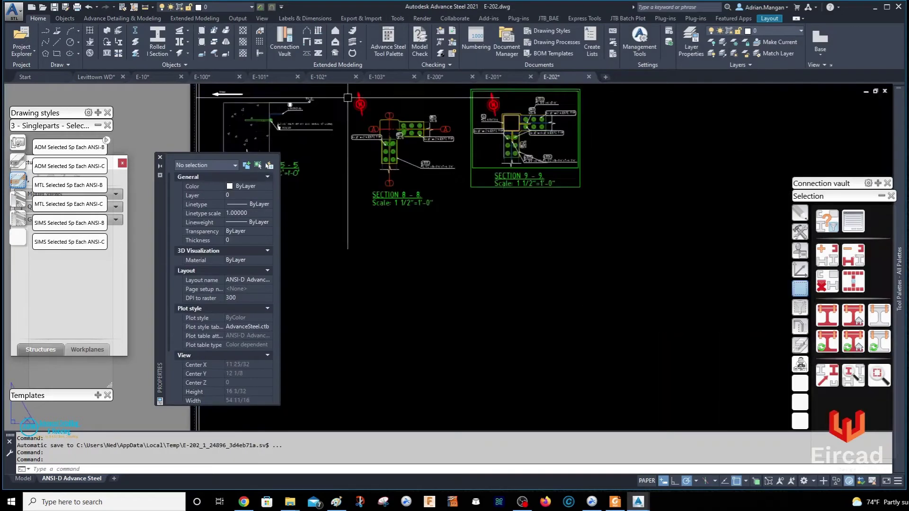
{"action": "left_click", "coordinate": [98, 79]}
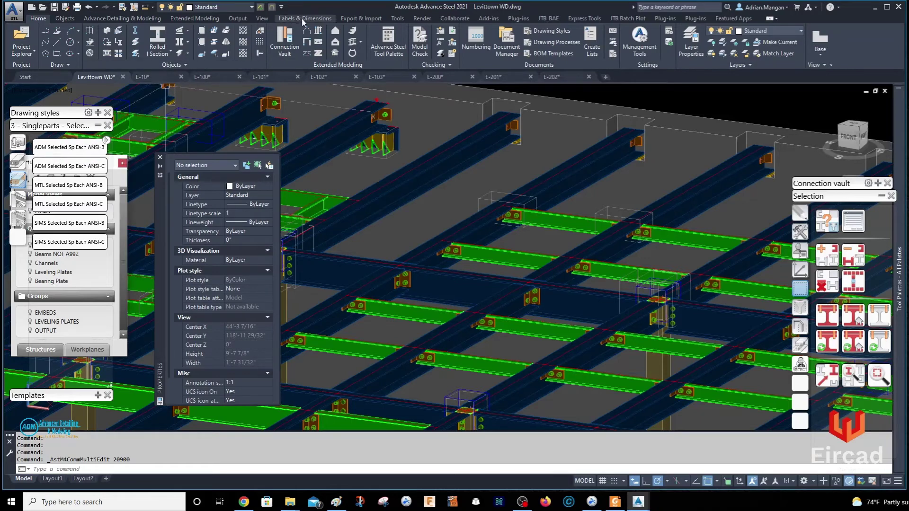
Step: Reopen the channel's part detail drawing from the model, and switch back to the Levittown WD model
{"action": "left_click", "coordinate": [544, 215]}
{"action": "right_click", "coordinate": [571, 217]}
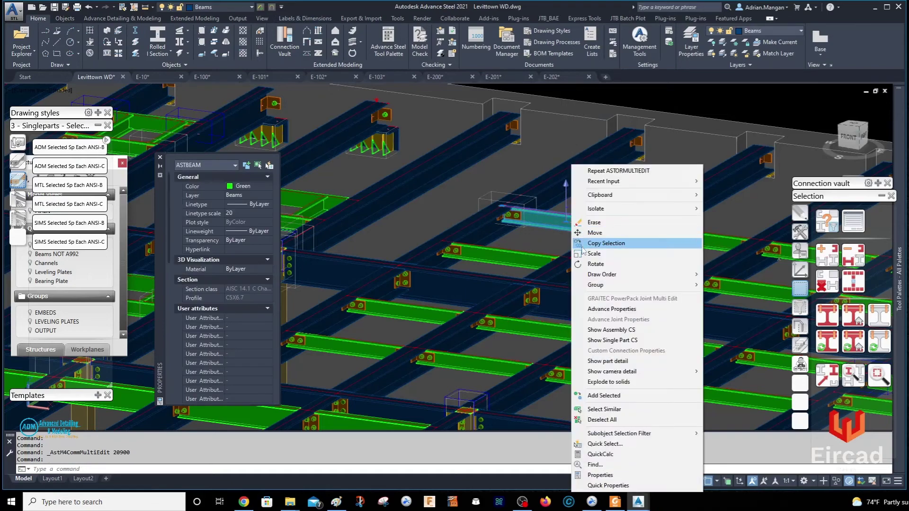
{"action": "left_click", "coordinate": [608, 361]}
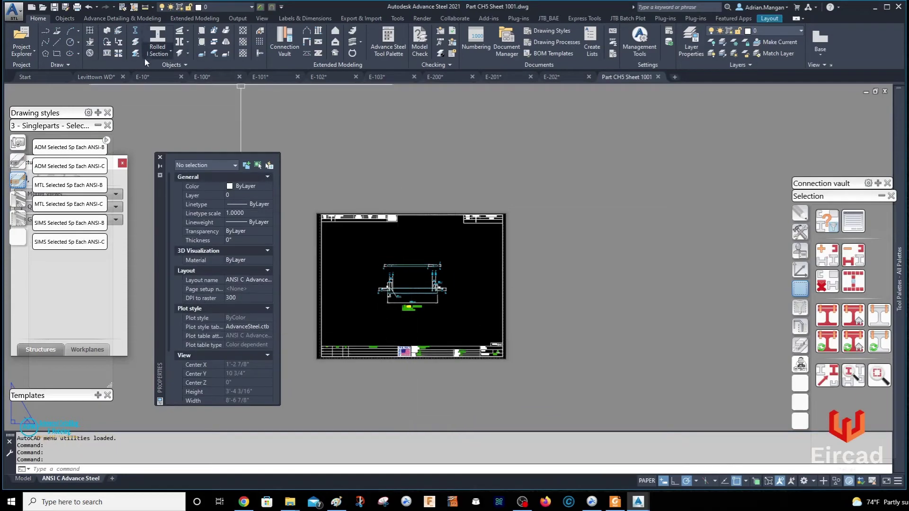
{"action": "left_click", "coordinate": [102, 77]}
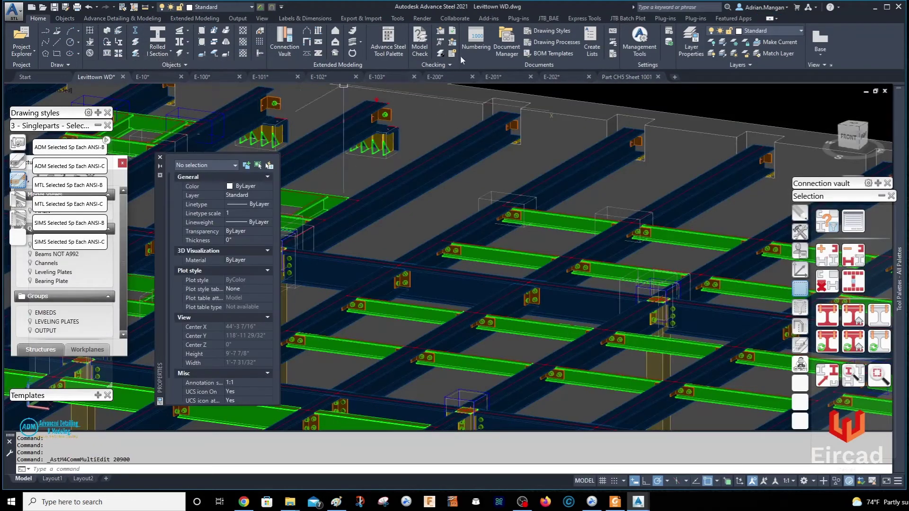
Step: Open the Drawing Process Manager and expand the 2 - Singleparts - All group of drawing processes
{"action": "left_click", "coordinate": [238, 18]}
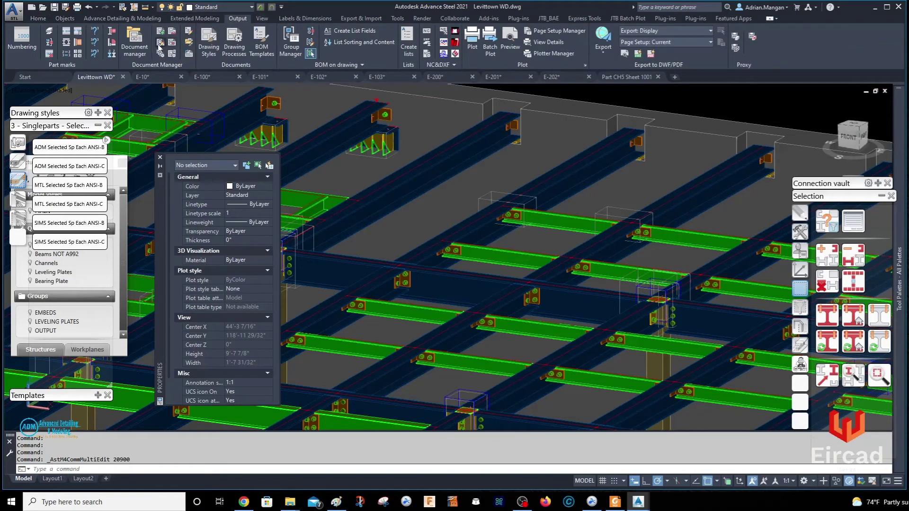
{"action": "left_click", "coordinate": [209, 47]}
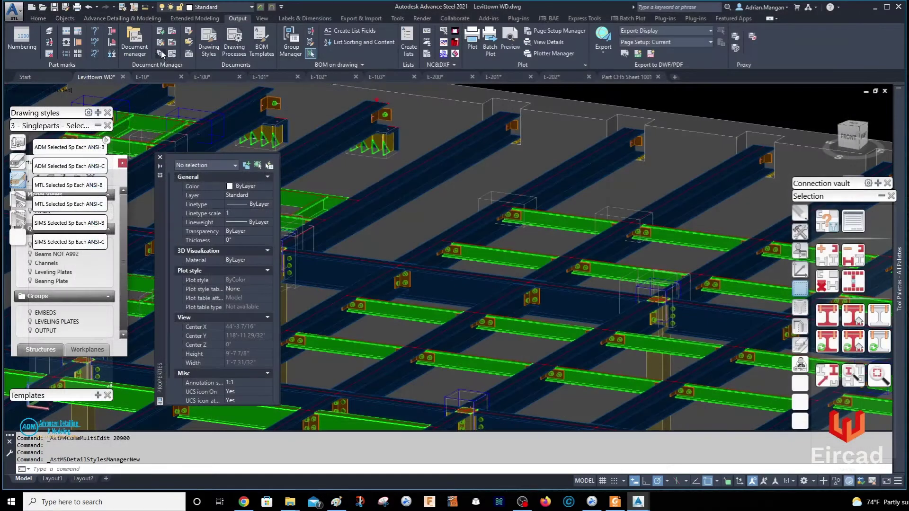
{"action": "left_click", "coordinate": [164, 54]}
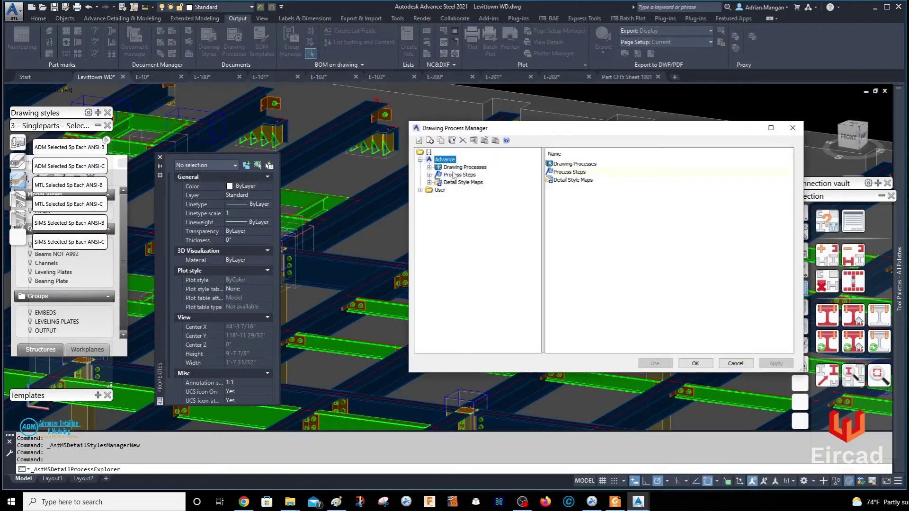
{"action": "left_click", "coordinate": [429, 168]}
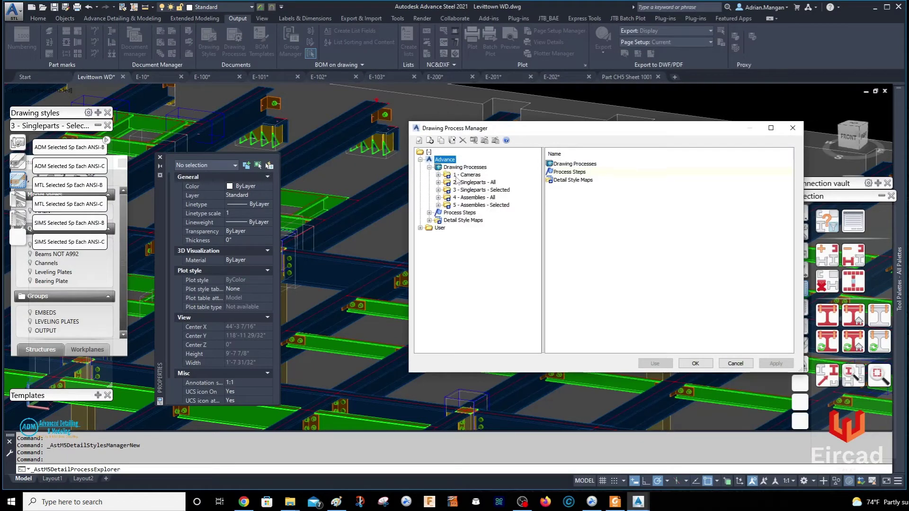
{"action": "left_click", "coordinate": [438, 183]}
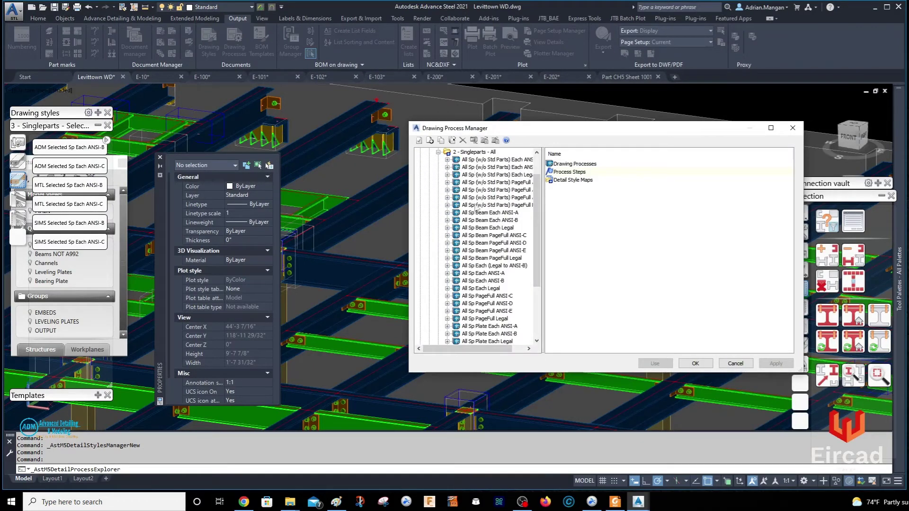
Step: Expand the user drawing processes down to the 3 - Singleparts - Selected group and open the ADM Selected Sp Each ANSI-B process
{"action": "scroll", "coordinate": [495, 272], "scroll_direction": "down", "scroll_amount": 4}
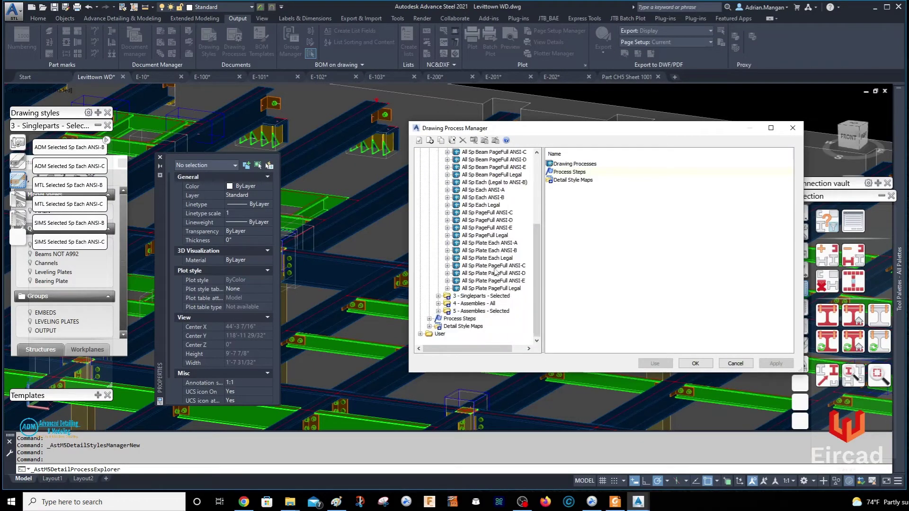
{"action": "left_click", "coordinate": [421, 334]}
{"action": "left_click", "coordinate": [454, 319]}
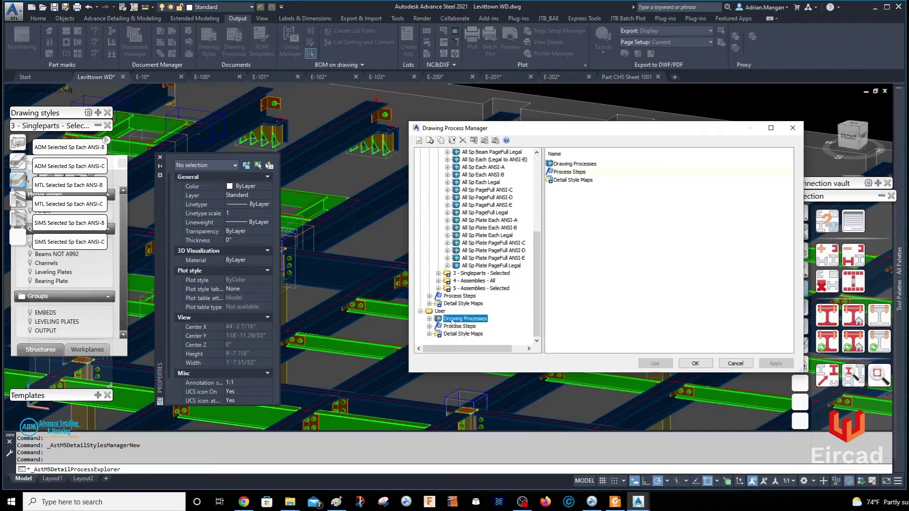
{"action": "left_click", "coordinate": [430, 318]}
{"action": "left_click", "coordinate": [469, 311]}
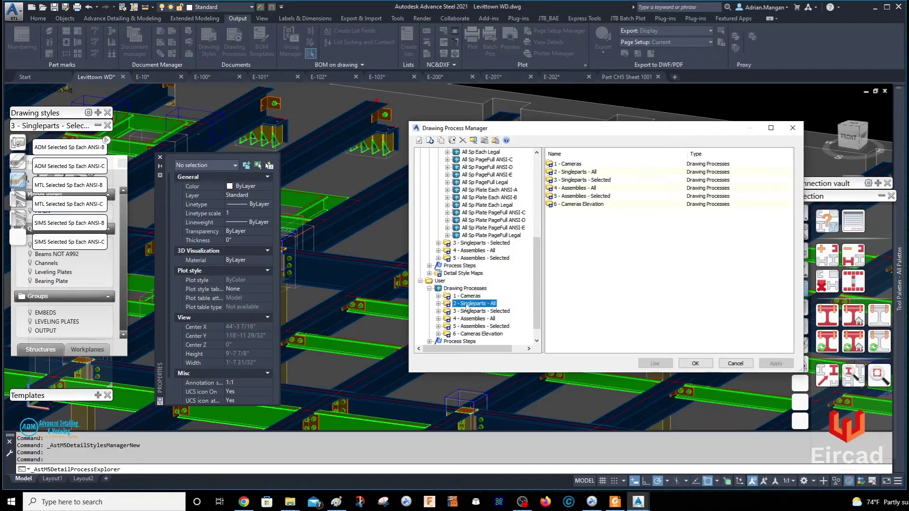
{"action": "left_click", "coordinate": [438, 311]}
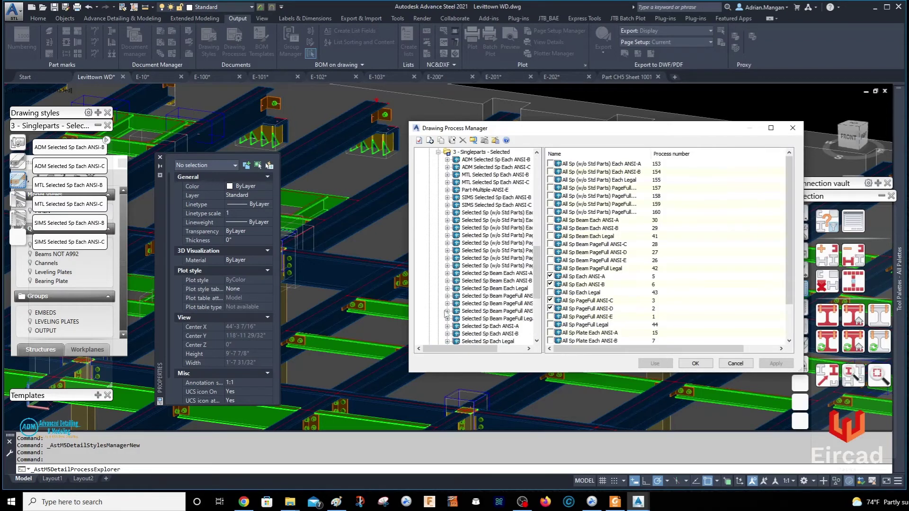
{"action": "left_click", "coordinate": [493, 160]}
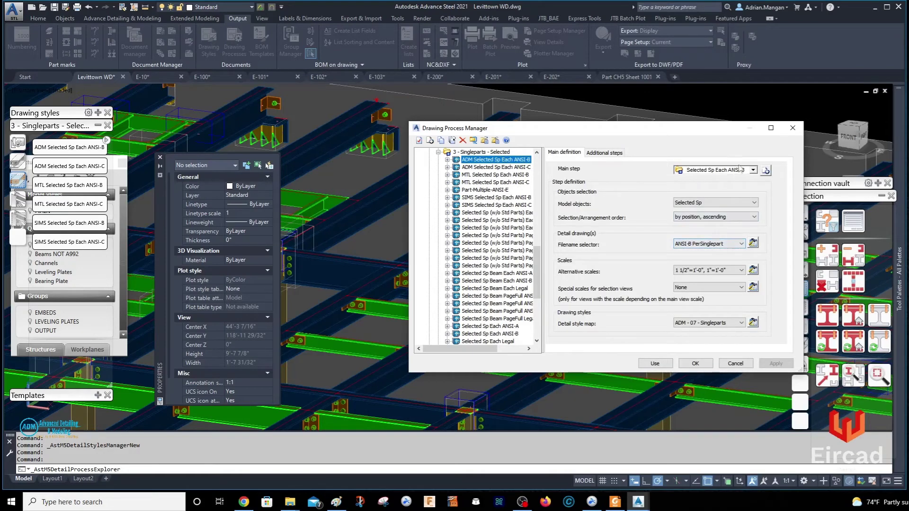
Step: Widen the Drawing Process Manager, review the available main steps and choose Selected Sp Each ANSI-B
{"action": "left_click", "coordinate": [753, 171]}
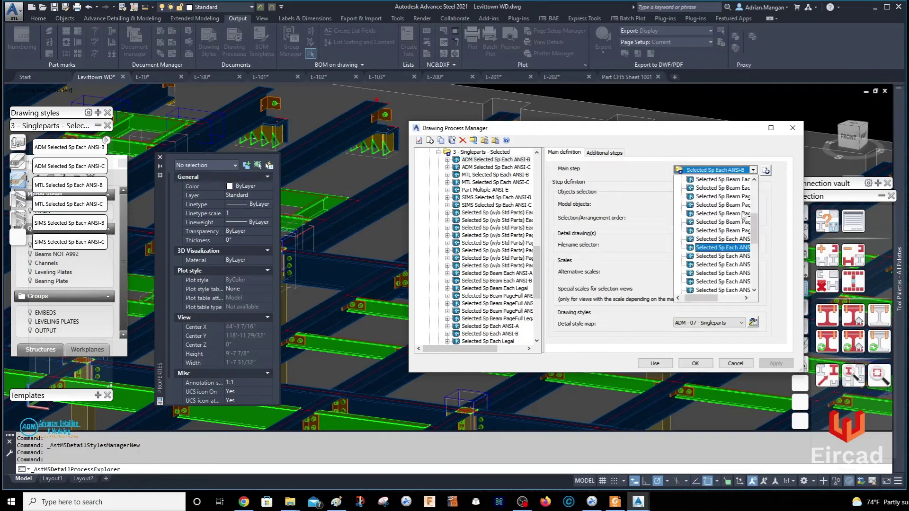
{"action": "left_click", "coordinate": [752, 171]}
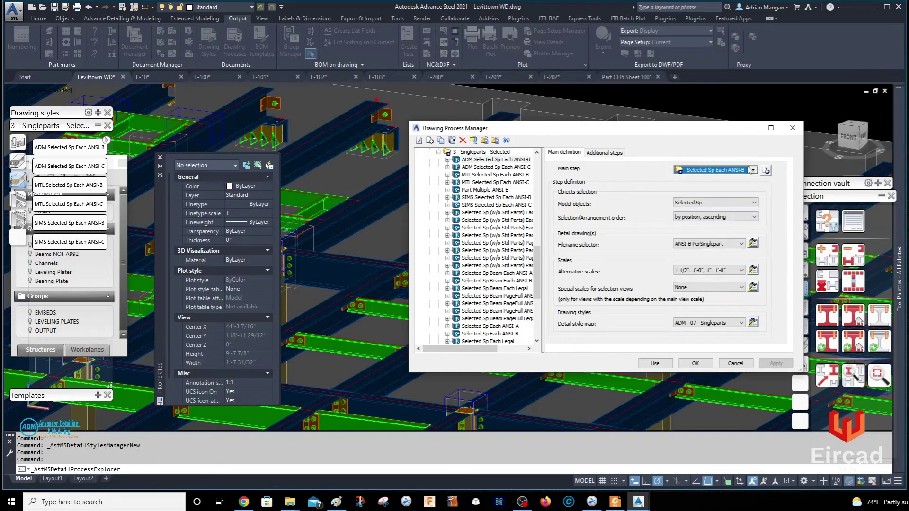
{"action": "left_click_drag", "start_coordinate": [805, 274], "coordinate": [872, 275]}
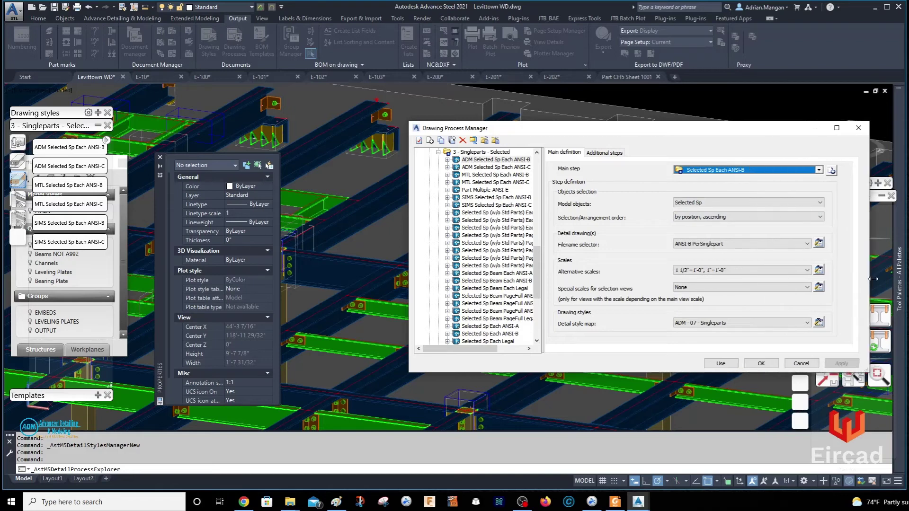
{"action": "left_click", "coordinate": [821, 170]}
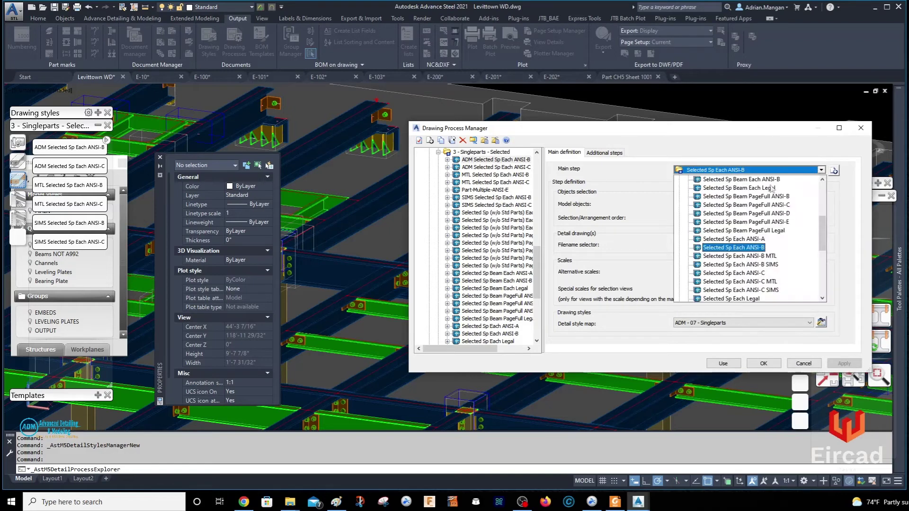
{"action": "scroll", "coordinate": [765, 253], "scroll_direction": "down", "scroll_amount": 2}
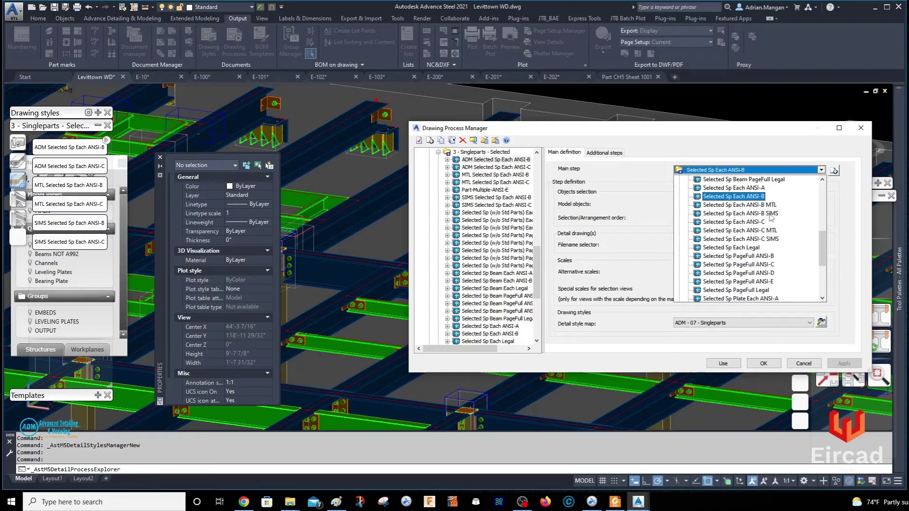
{"action": "scroll", "coordinate": [770, 216], "scroll_direction": "up", "scroll_amount": 2}
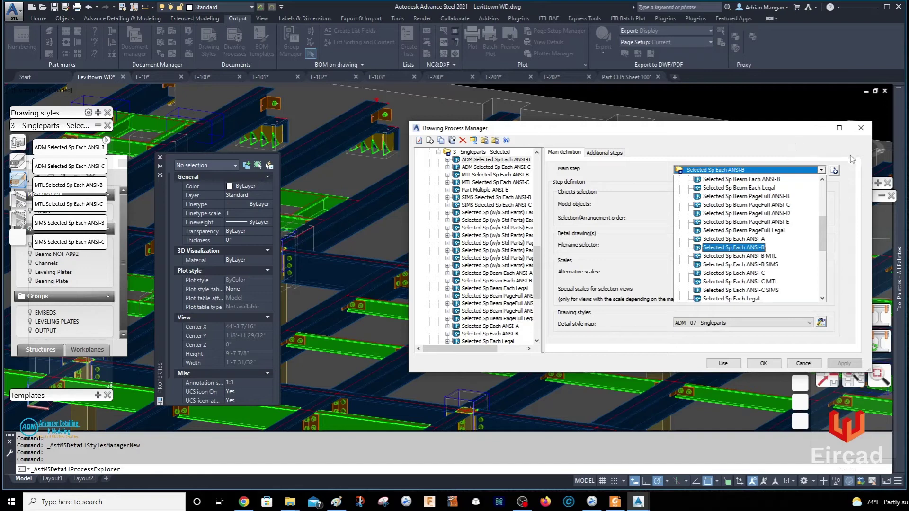
{"action": "left_click", "coordinate": [745, 249]}
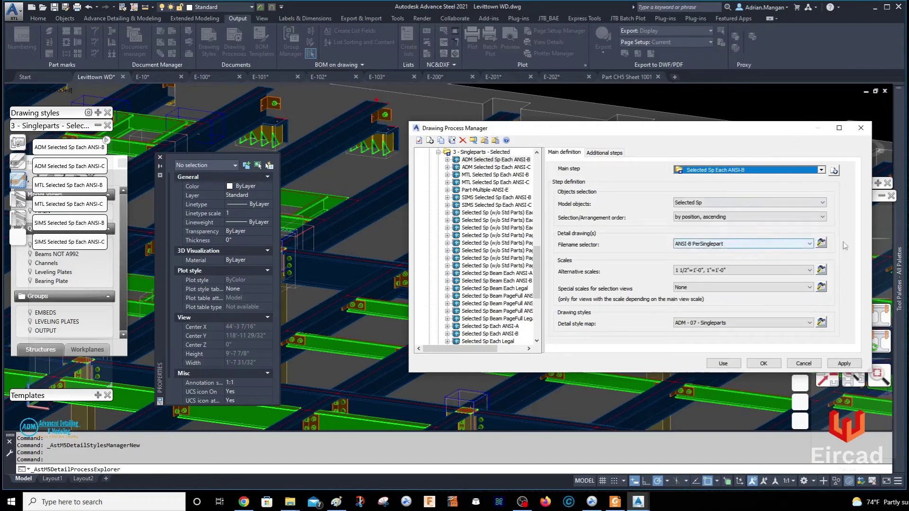
Step: Set the prototype of the ANSI-B PerSinglepart filename selector to ASDETPROTO-Single-ANSI-B_ADM.DWG and apply it
{"action": "left_click", "coordinate": [821, 242]}
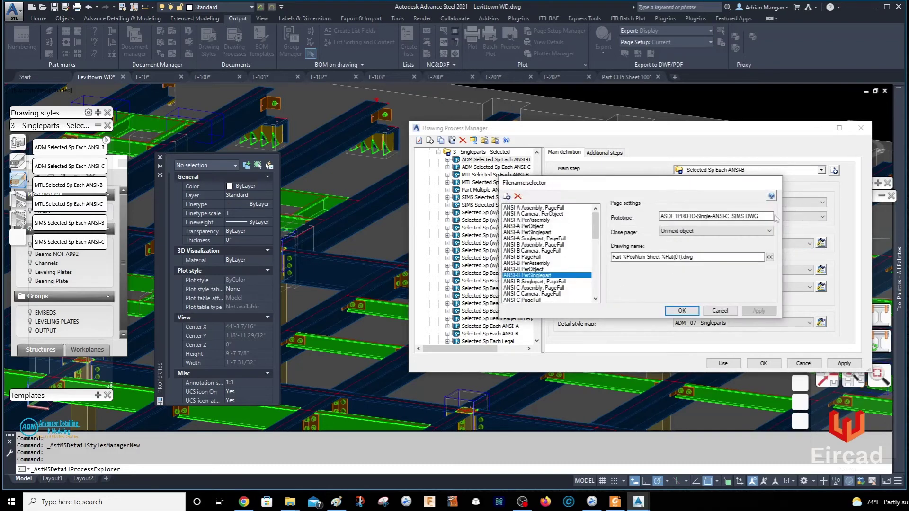
{"action": "left_click", "coordinate": [728, 217]}
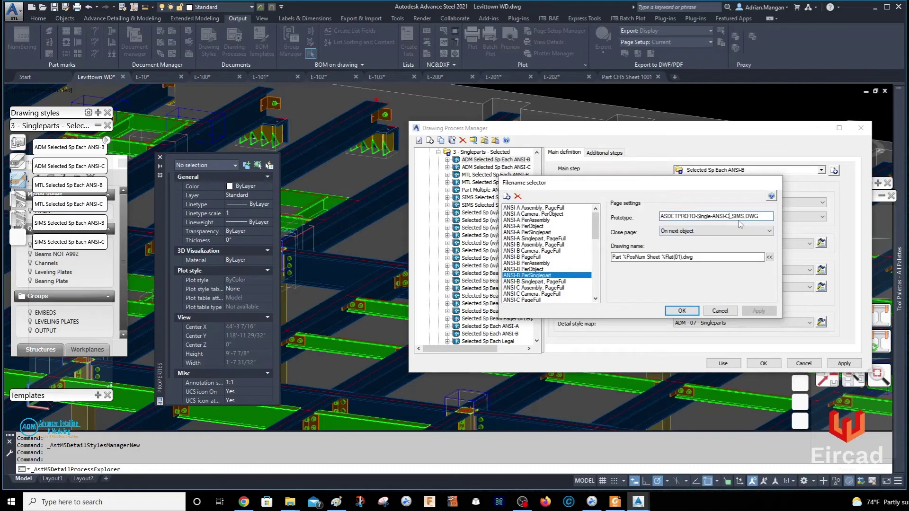
{"action": "key", "text": "BackSpace"}
{"action": "type", "text": "B"}
{"action": "key", "text": "BackSpace"}
{"action": "key", "text": "BackSpace"}
{"action": "key", "text": "BackSpace"}
{"action": "key", "text": "BackSpace"}
{"action": "key", "text": "BackSpace"}
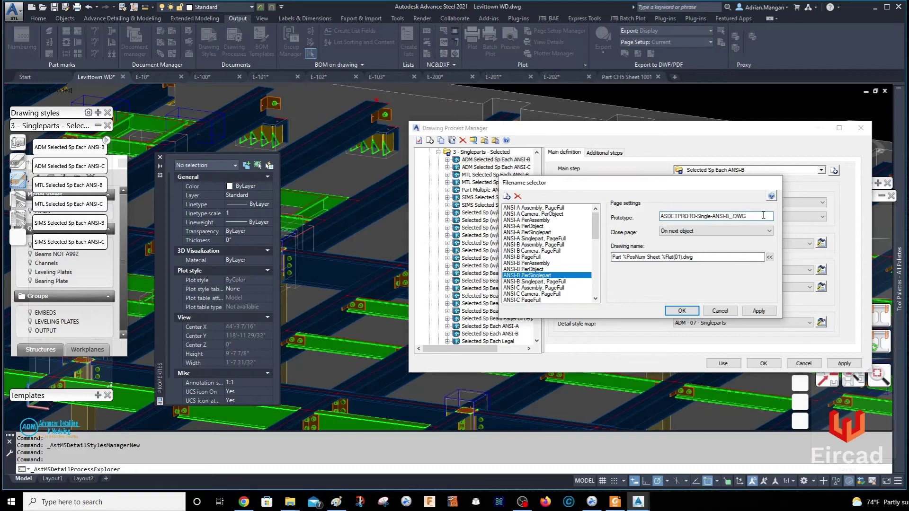
{"action": "type", "text": "ADM"}
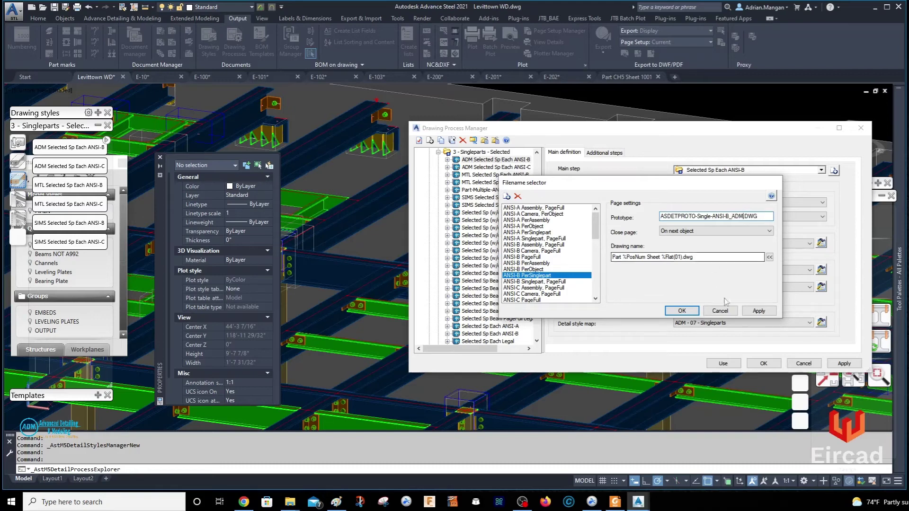
{"action": "left_click", "coordinate": [758, 311]}
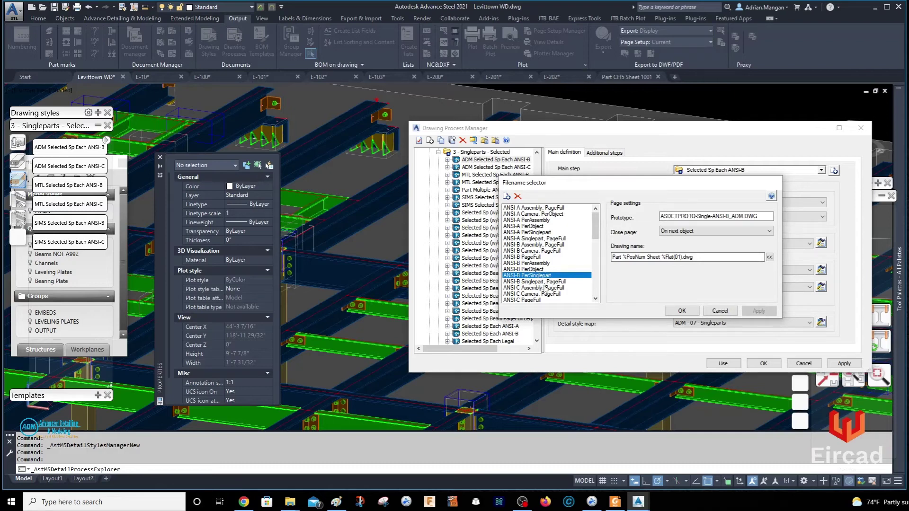
Step: Create a new filename selector named ANSI-B PerSinglepart ADM, starting from ANSI-B PerSinglepart
{"action": "scroll", "coordinate": [546, 287], "scroll_direction": "down", "scroll_amount": 2}
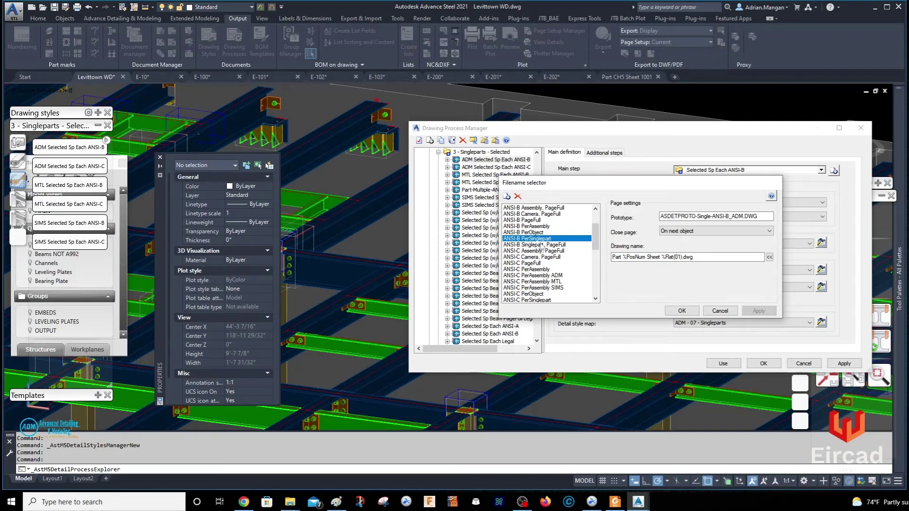
{"action": "scroll", "coordinate": [540, 245], "scroll_direction": "up", "scroll_amount": 2}
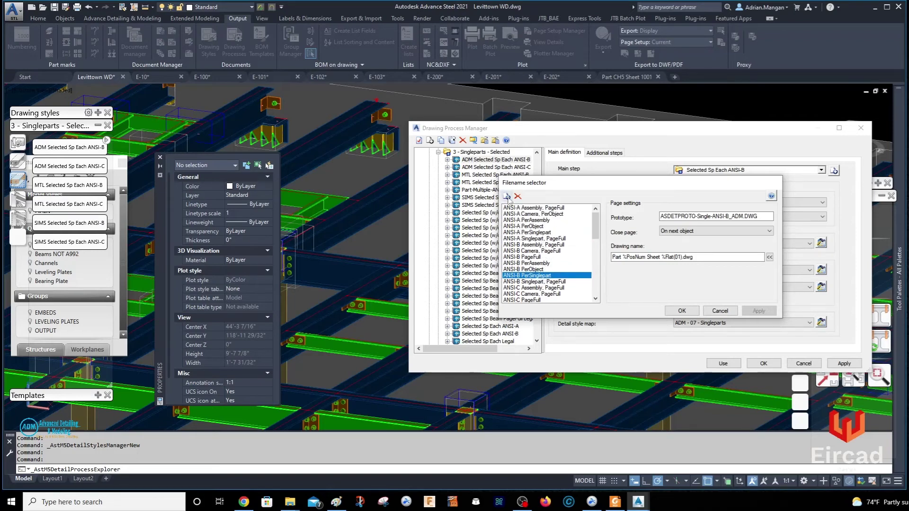
{"action": "left_click", "coordinate": [507, 197]}
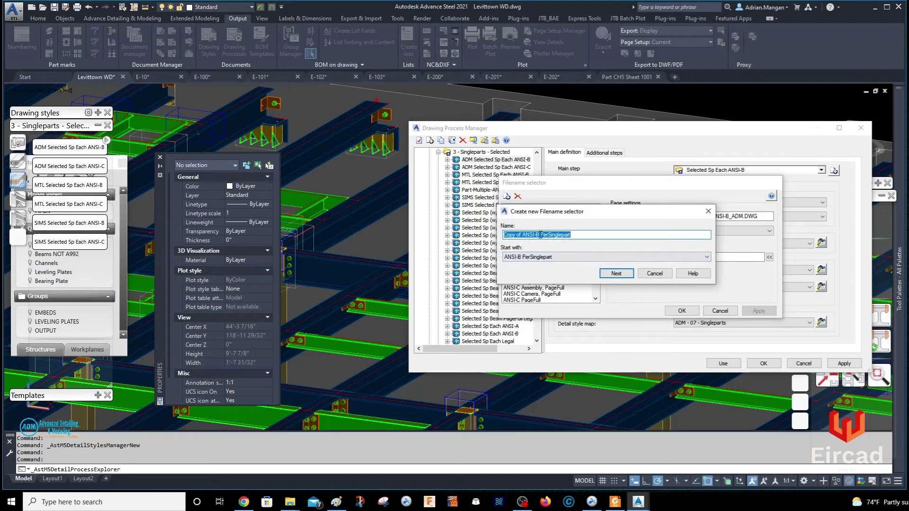
{"action": "left_click_drag", "start_coordinate": [524, 233], "coordinate": [477, 235]}
{"action": "key", "text": "BackSpace"}
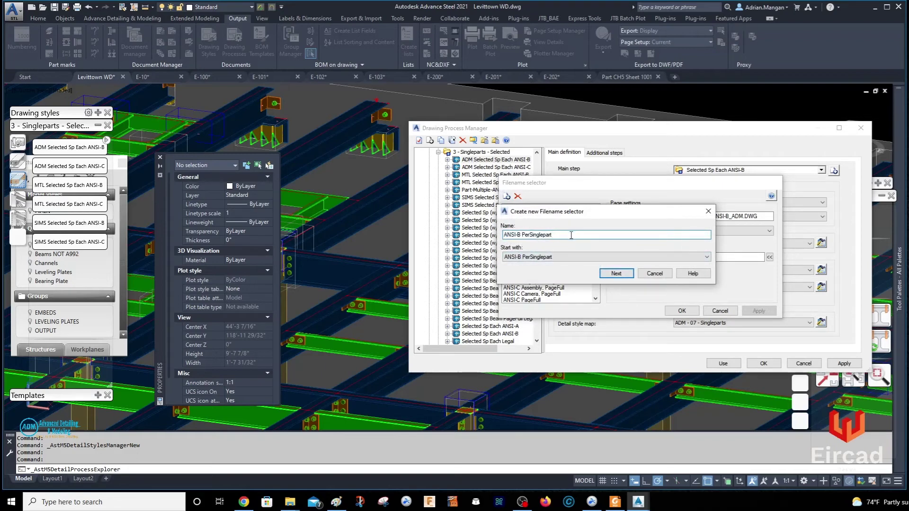
{"action": "type", "text": "ADM"}
{"action": "left_click", "coordinate": [615, 274]}
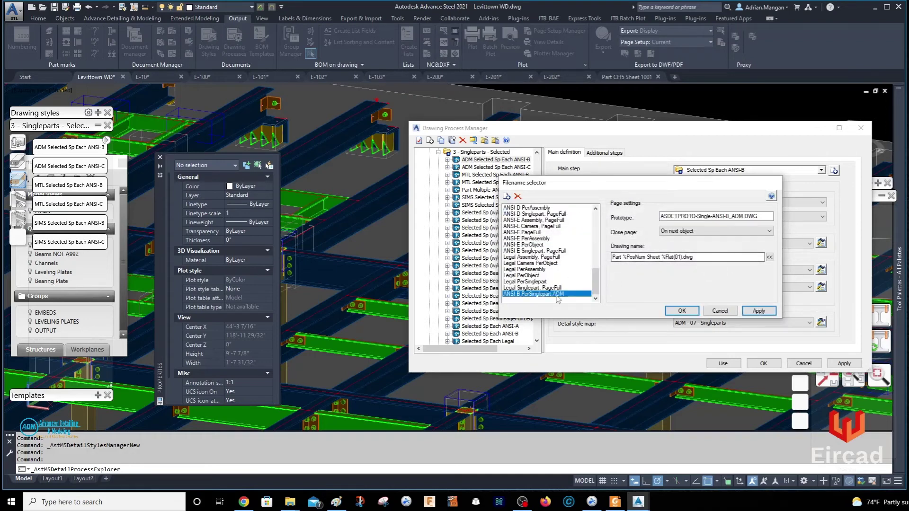
Step: Re-enter the ADM suffix in the prototype name of the original ANSI-B PerSinglepart selector, apply it and close the filename selector settings
{"action": "scroll", "coordinate": [538, 251], "scroll_direction": "up", "scroll_amount": 1}
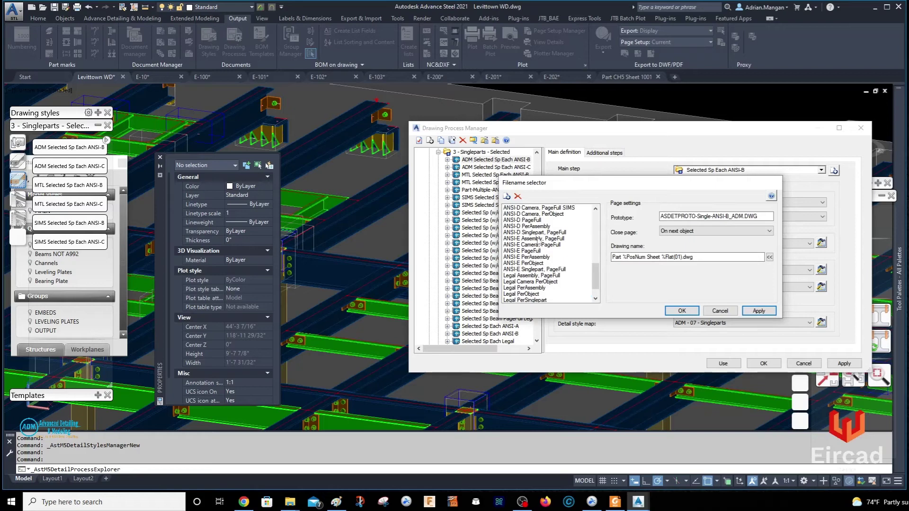
{"action": "scroll", "coordinate": [540, 227], "scroll_direction": "up", "scroll_amount": 2}
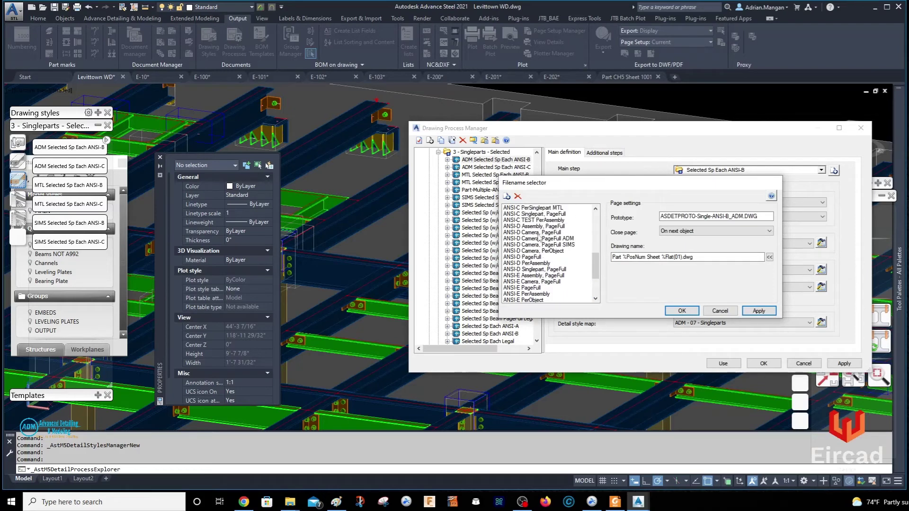
{"action": "scroll", "coordinate": [536, 262], "scroll_direction": "down", "scroll_amount": 3}
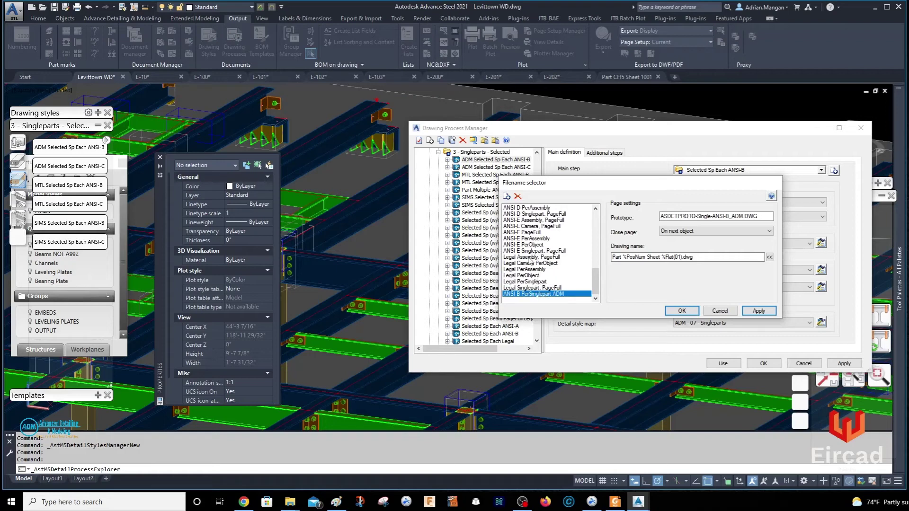
{"action": "scroll", "coordinate": [525, 284], "scroll_direction": "up", "scroll_amount": 2}
{"action": "scroll", "coordinate": [539, 250], "scroll_direction": "up", "scroll_amount": 6}
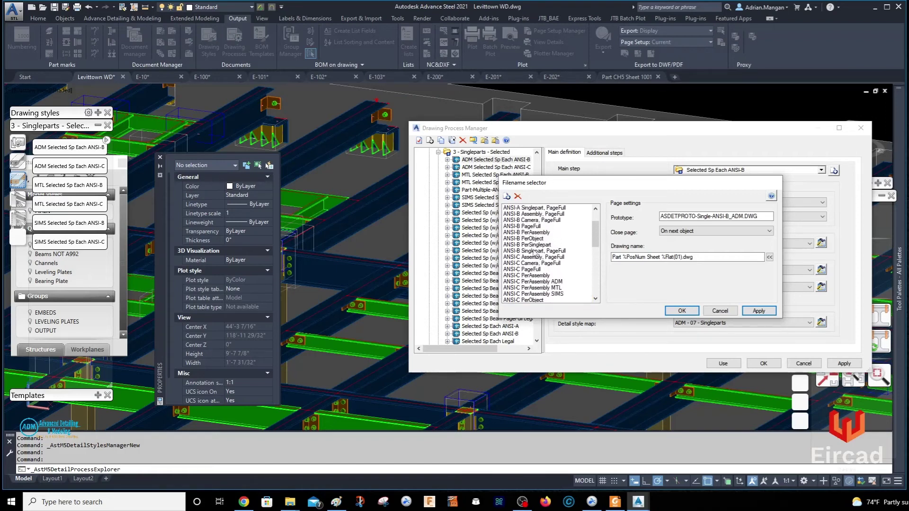
{"action": "left_click", "coordinate": [534, 245]}
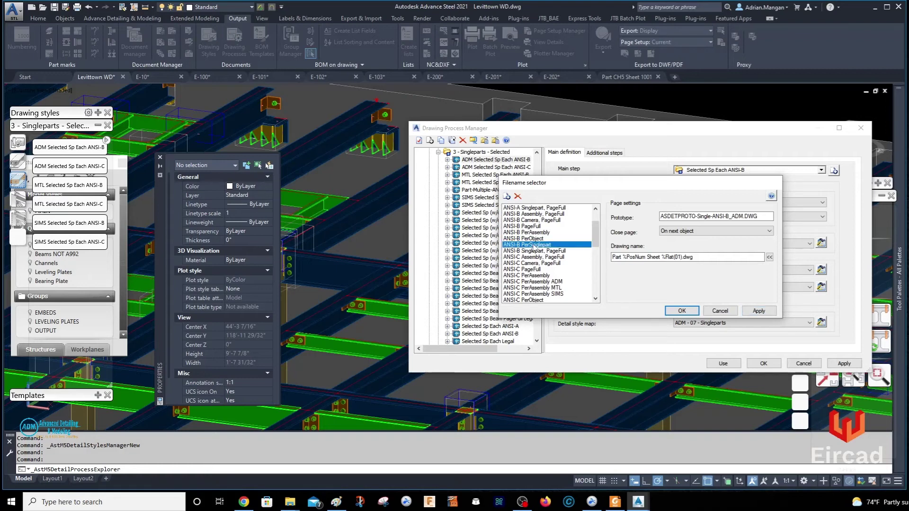
{"action": "left_click", "coordinate": [743, 217]}
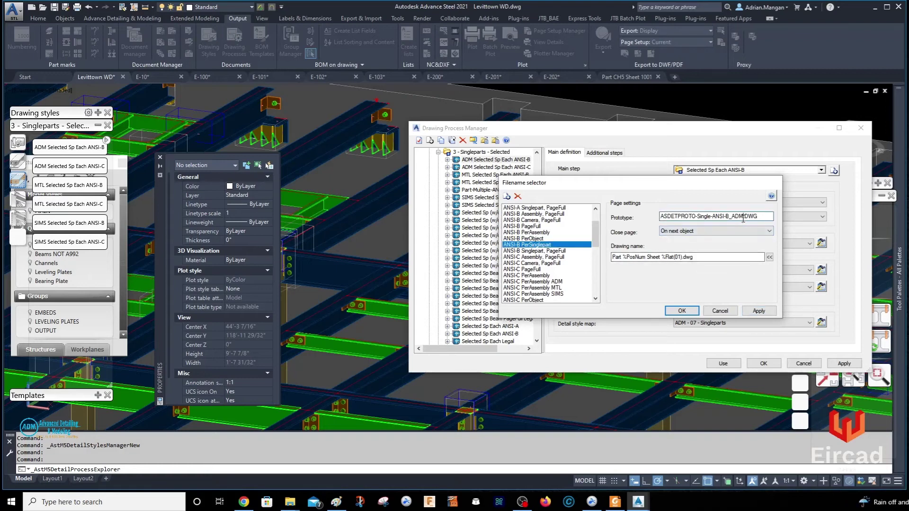
{"action": "key", "text": "BackSpace"}
{"action": "key", "text": "BackSpace"}
{"action": "key", "text": "BackSpace"}
{"action": "type", "text": "ADM"}
{"action": "left_click", "coordinate": [757, 311]}
{"action": "left_click", "coordinate": [681, 310]}
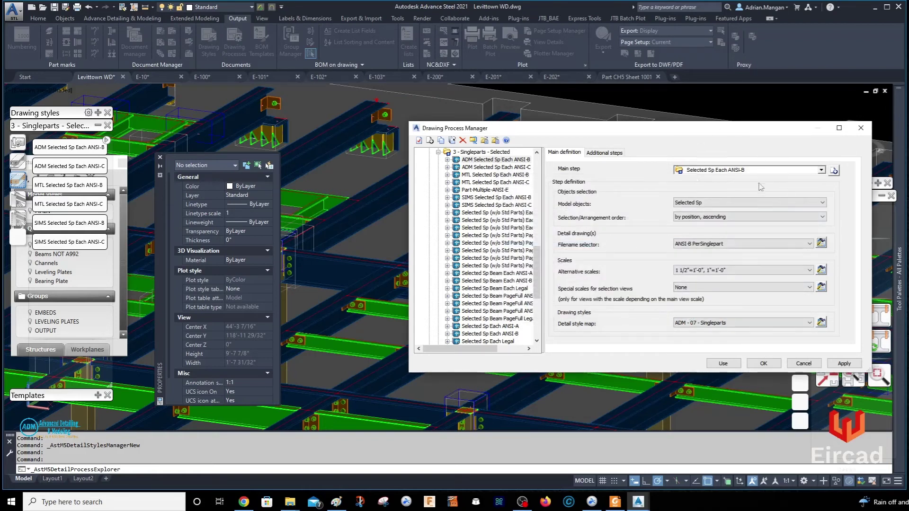
Step: Assign the ANSI-B PerSinglepart ADM filename selector to the process, check its page settings, and apply and use the process
{"action": "left_click", "coordinate": [808, 245]}
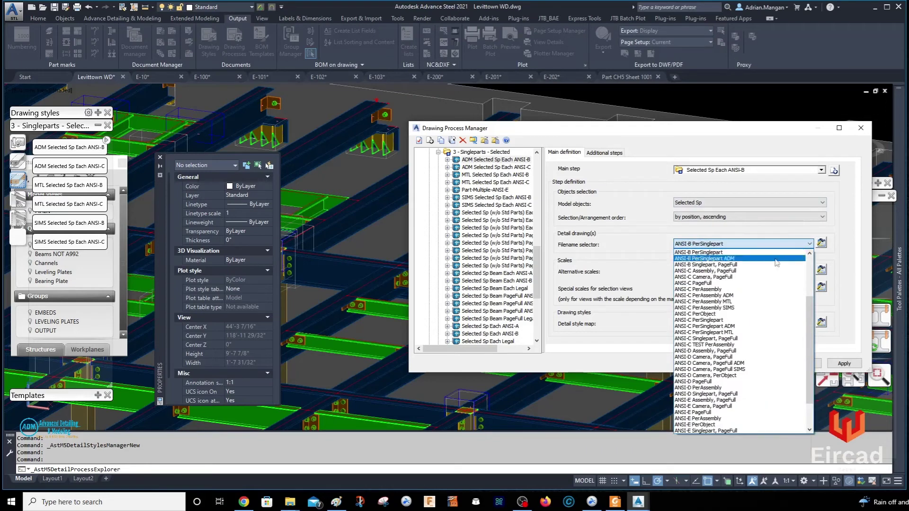
{"action": "left_click", "coordinate": [729, 259]}
{"action": "left_click", "coordinate": [821, 242]}
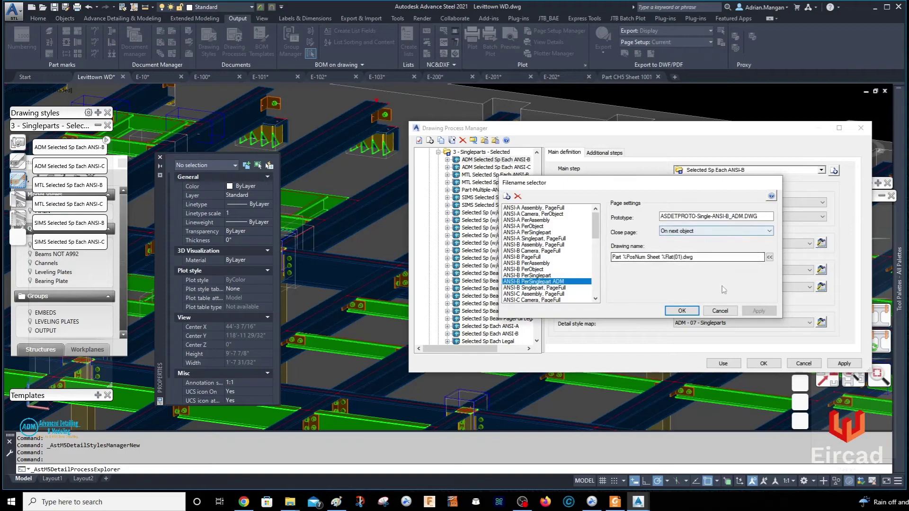
{"action": "left_click", "coordinate": [681, 311]}
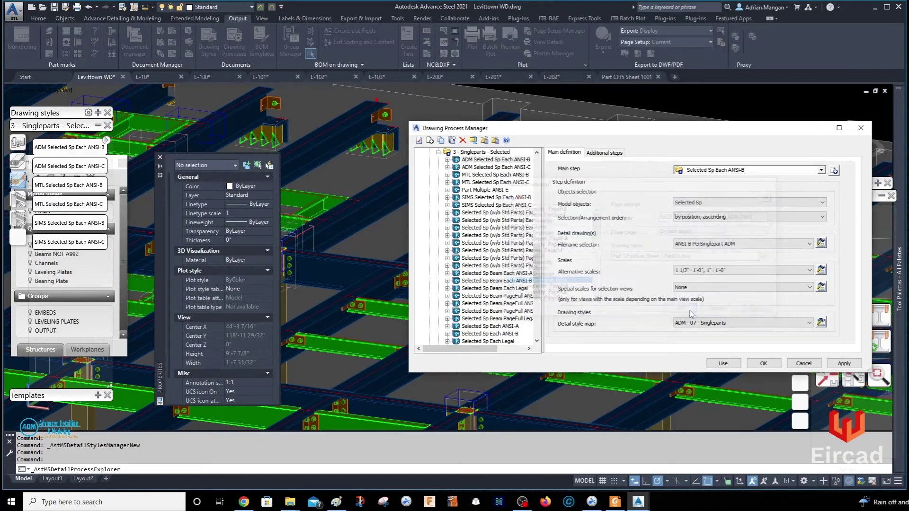
{"action": "left_click", "coordinate": [835, 364]}
{"action": "left_click", "coordinate": [720, 363]}
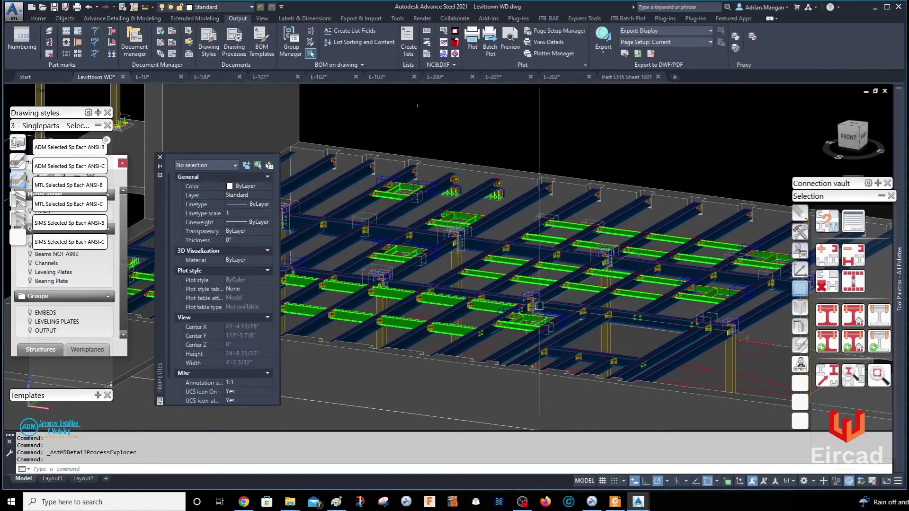
Step: Select the green channel at the framed opening near the corner of the floor framing and reload the Advance Steel database
{"action": "left_click", "coordinate": [531, 301]}
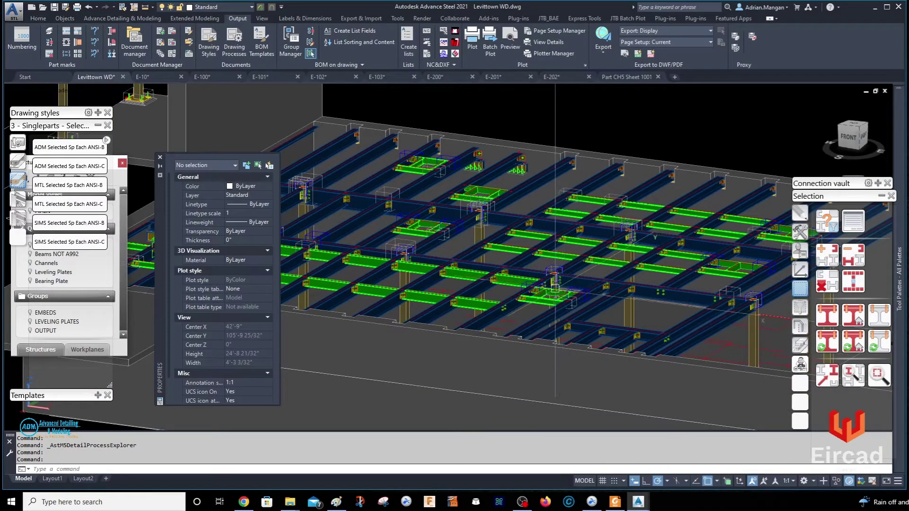
{"action": "scroll", "coordinate": [556, 279], "scroll_direction": "up", "scroll_amount": 4}
{"action": "key", "text": "Escape"}
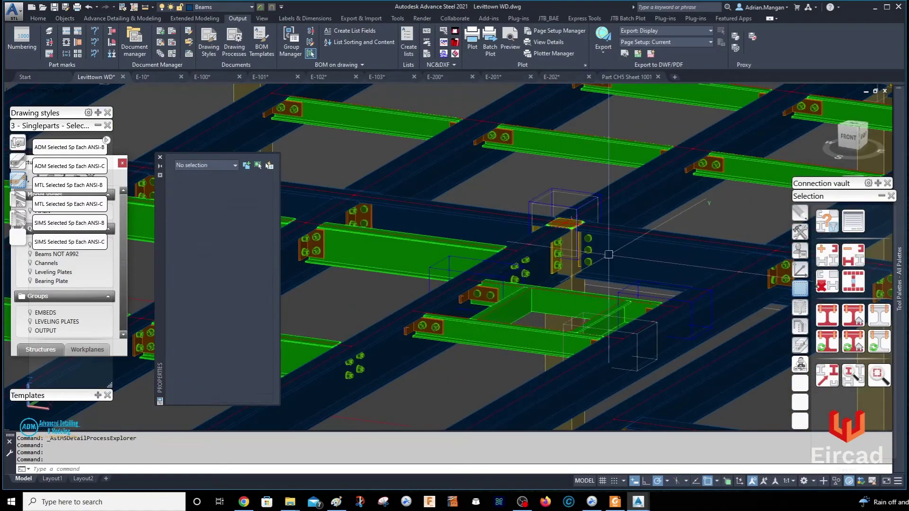
{"action": "scroll", "coordinate": [493, 311], "scroll_direction": "down", "scroll_amount": 6}
{"action": "scroll", "coordinate": [599, 199], "scroll_direction": "up", "scroll_amount": 4}
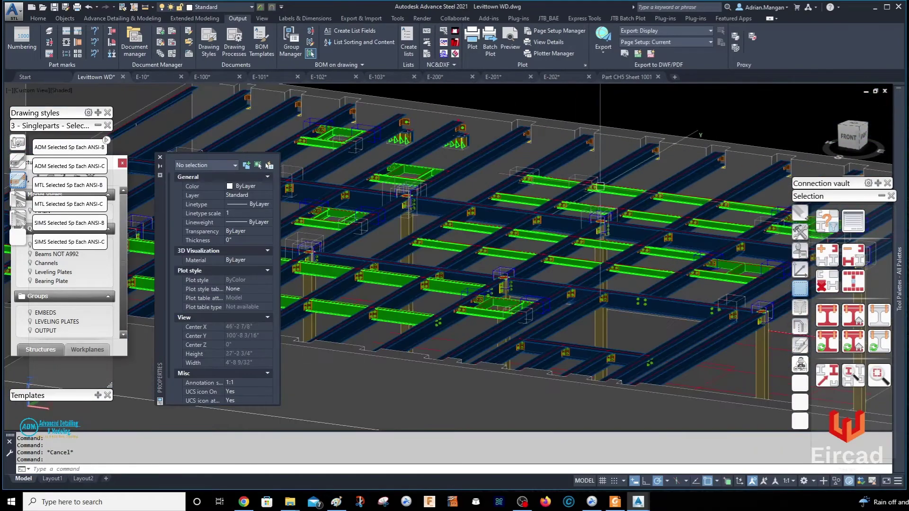
{"action": "scroll", "coordinate": [635, 194], "scroll_direction": "down", "scroll_amount": 1}
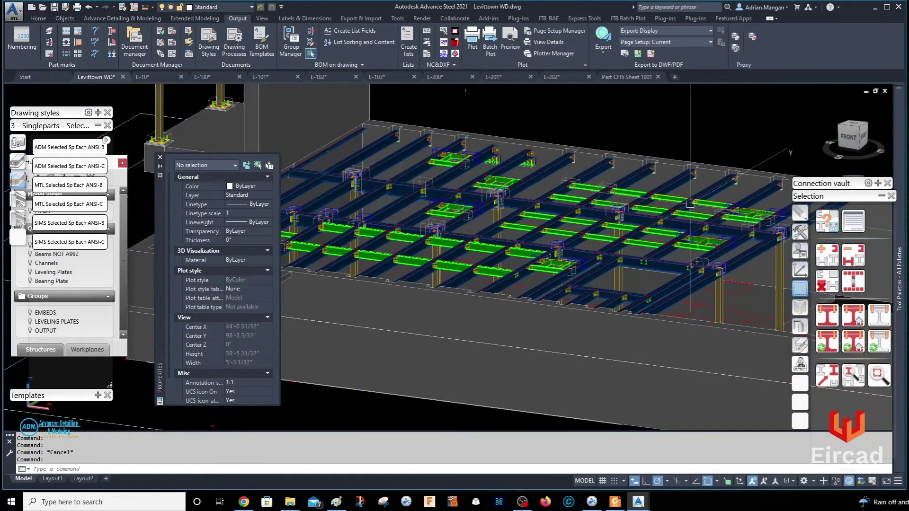
{"action": "scroll", "coordinate": [738, 213], "scroll_direction": "down", "scroll_amount": 1}
{"action": "scroll", "coordinate": [740, 215], "scroll_direction": "up", "scroll_amount": 6}
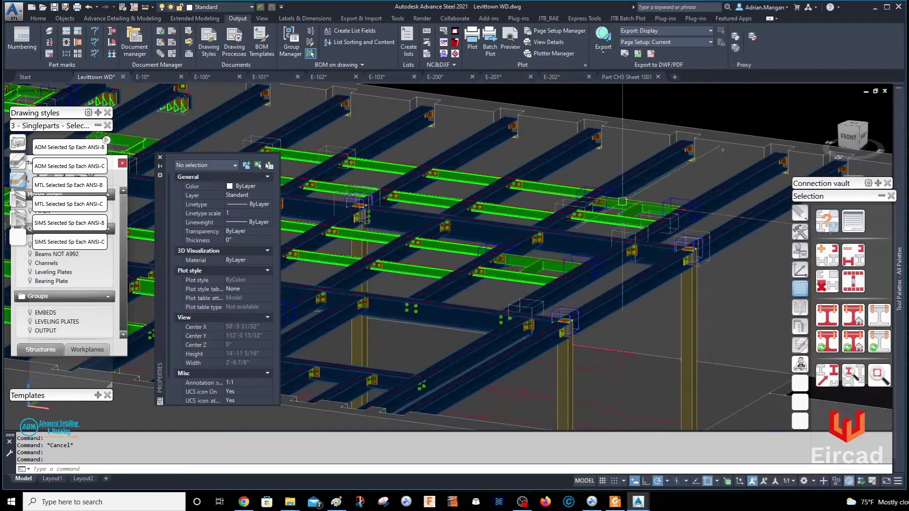
{"action": "left_click", "coordinate": [612, 176]}
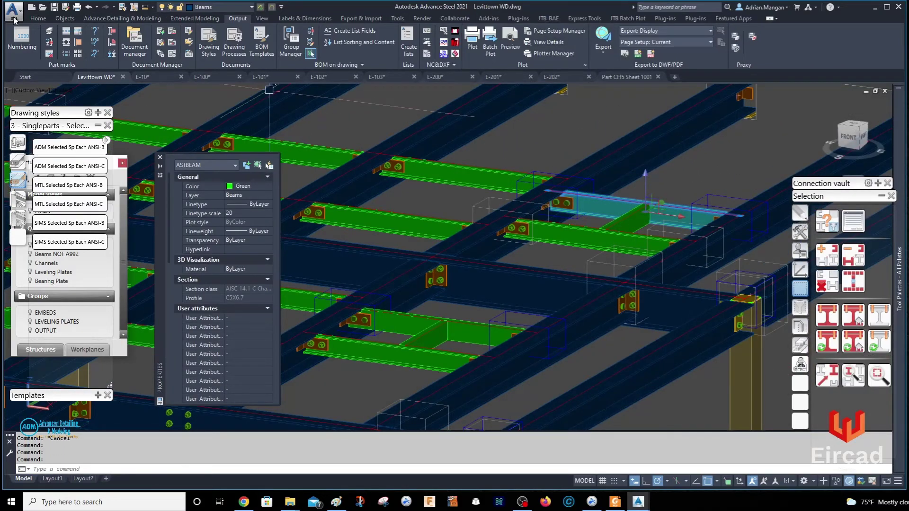
{"action": "left_click", "coordinate": [34, 22]}
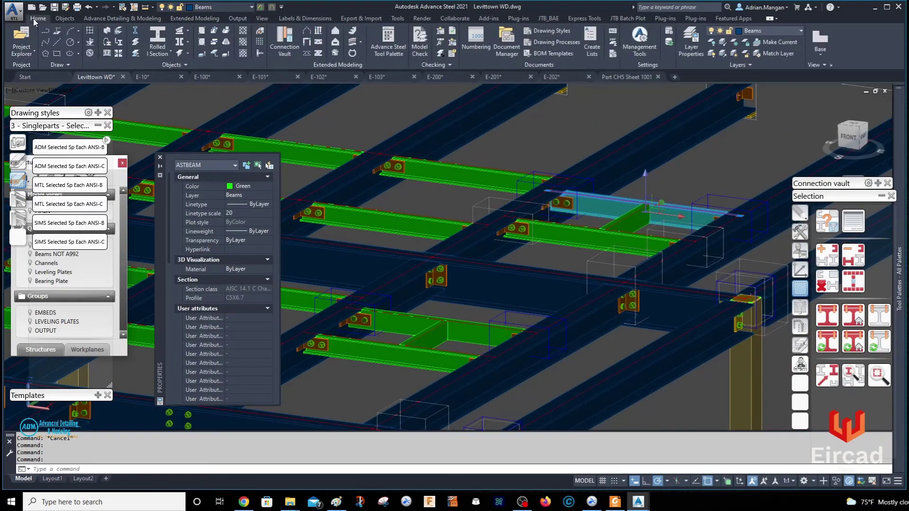
{"action": "left_click", "coordinate": [669, 43]}
{"action": "left_click", "coordinate": [669, 44]}
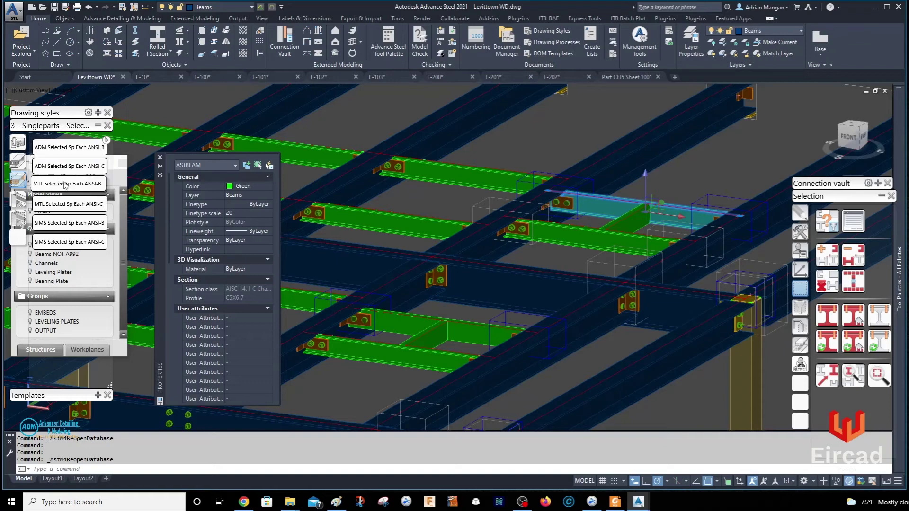
Step: Run the ADM Selected Sp Each ANSI-B drawing process on the selected channel and open its part detail
{"action": "left_click", "coordinate": [76, 146]}
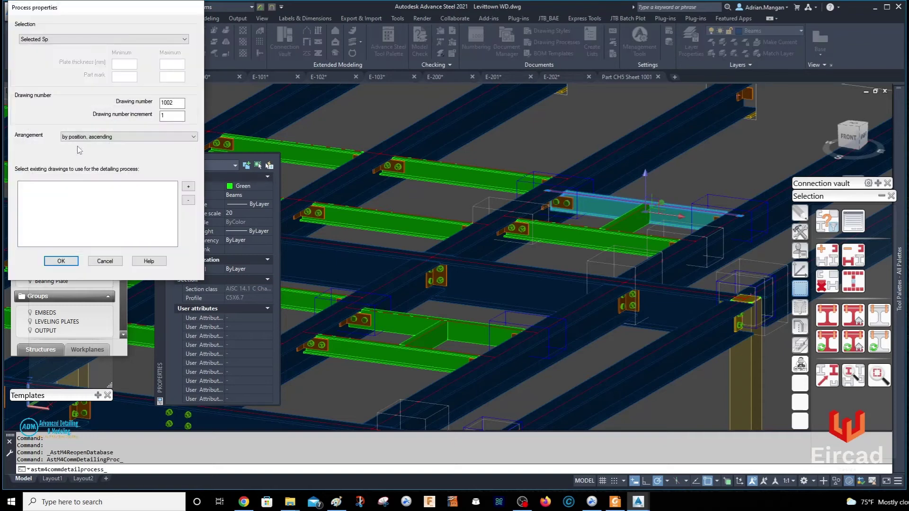
{"action": "left_click", "coordinate": [71, 261]}
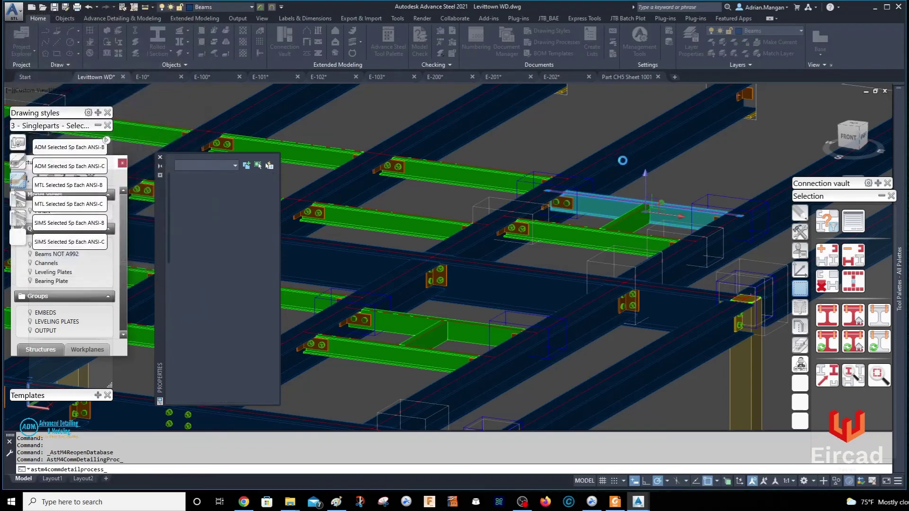
{"action": "right_click", "coordinate": [617, 207]}
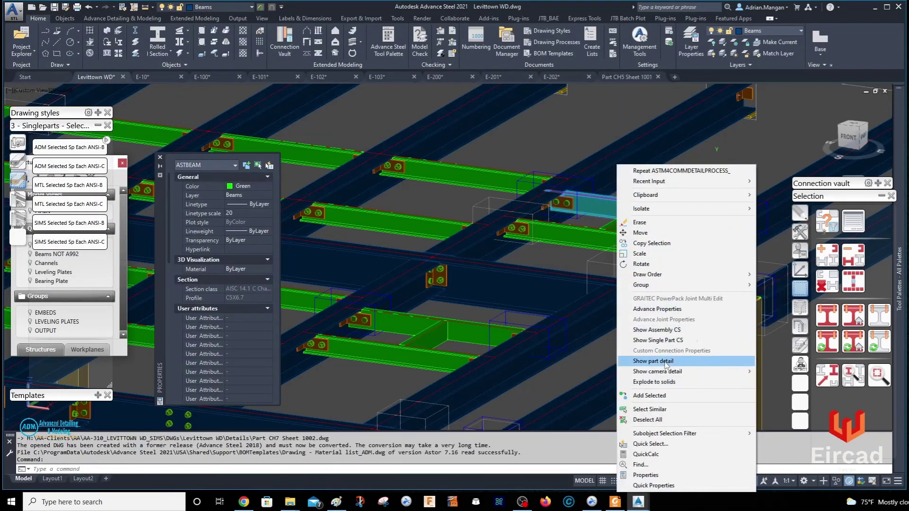
{"action": "left_click", "coordinate": [653, 361]}
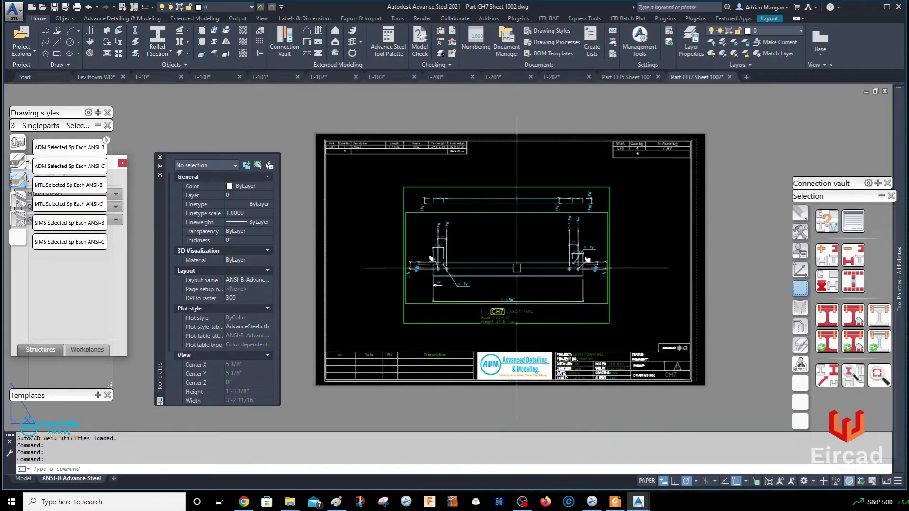
Step: Examine the layout and end dimensions of the generated Part CH7 Sheet 1002 drawing, and close that drawing
{"action": "scroll", "coordinate": [440, 236], "scroll_direction": "up", "scroll_amount": 5}
{"action": "scroll", "coordinate": [473, 265], "scroll_direction": "down", "scroll_amount": 5}
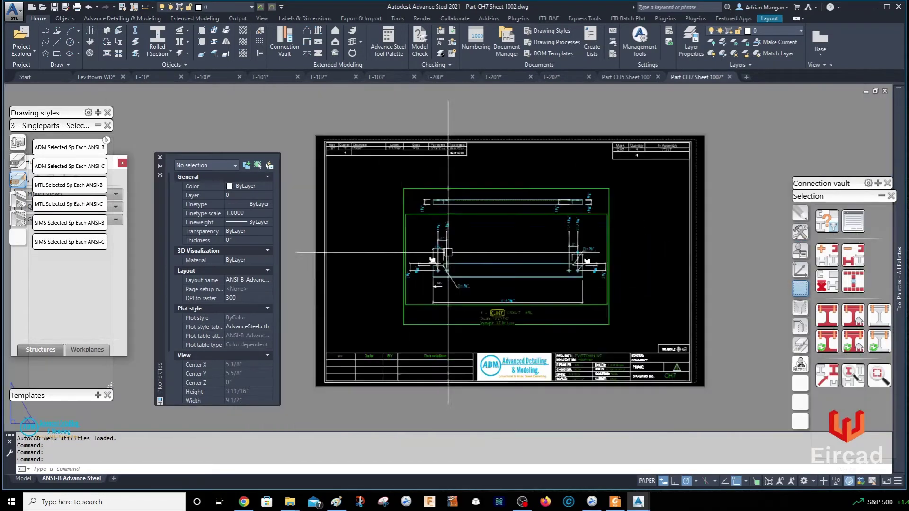
{"action": "scroll", "coordinate": [423, 267], "scroll_direction": "up", "scroll_amount": 5}
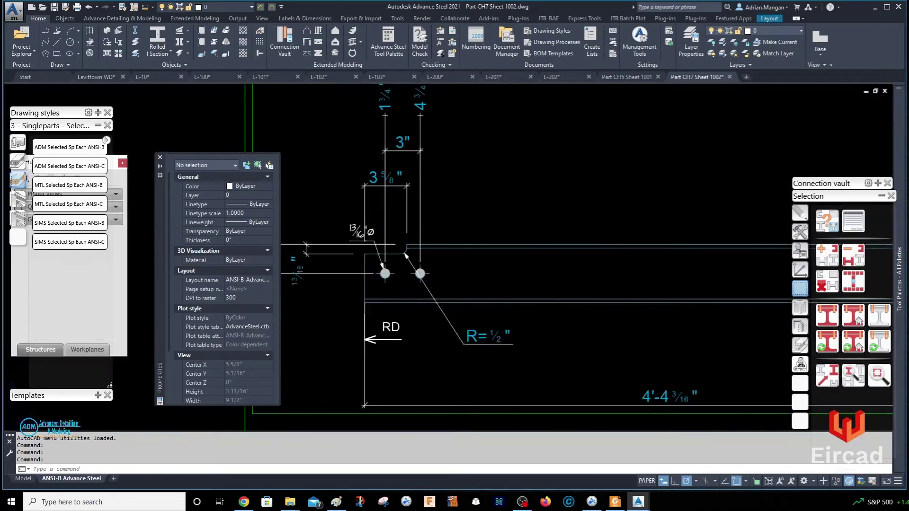
{"action": "scroll", "coordinate": [454, 246], "scroll_direction": "down", "scroll_amount": 5}
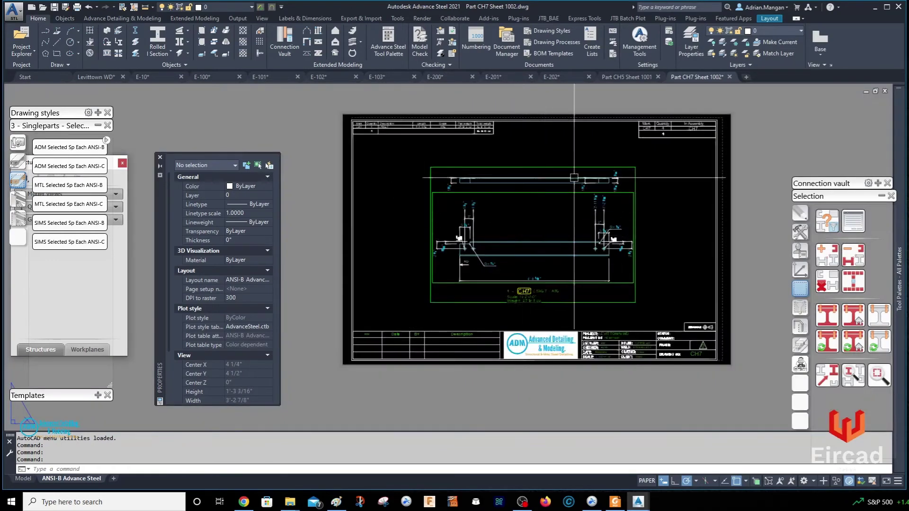
{"action": "left_click", "coordinate": [730, 82]}
{"action": "key", "text": "Escape"}
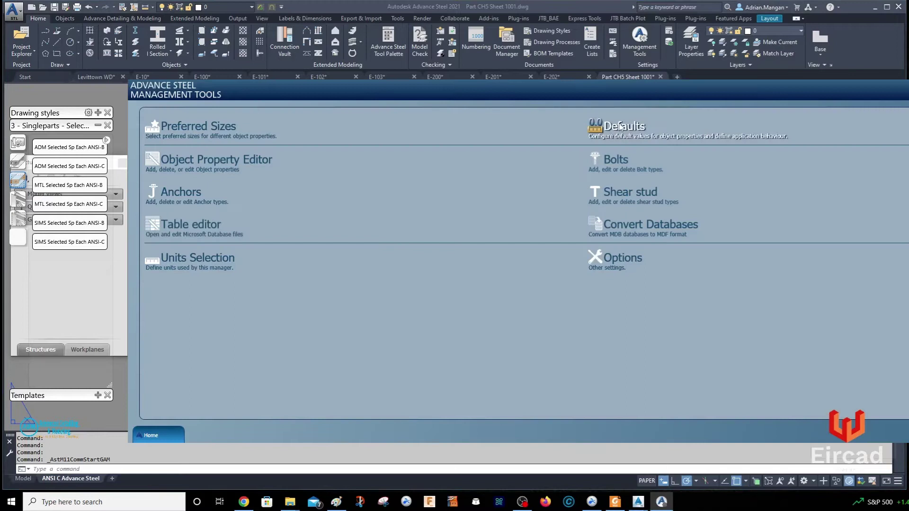
Step: Open the General settings of the Drawing-General category in the Management Tools defaults
{"action": "left_click", "coordinate": [618, 125]}
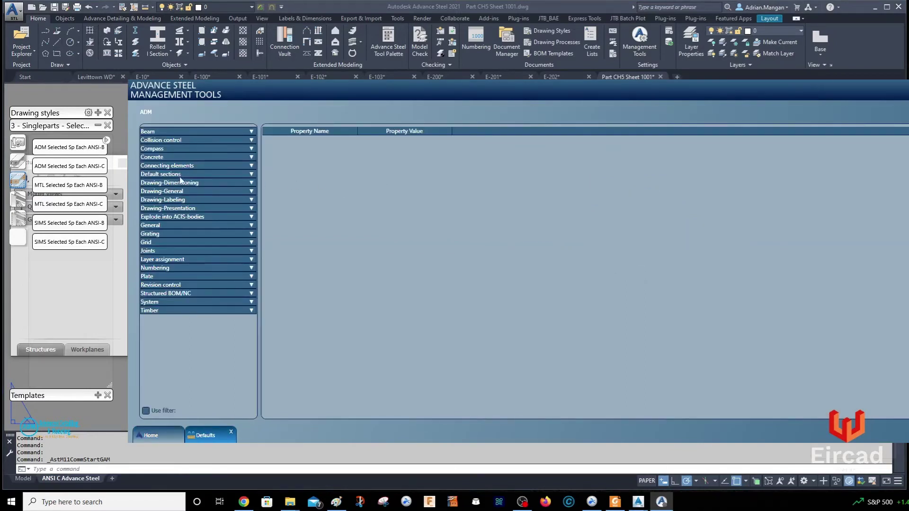
{"action": "left_click", "coordinate": [251, 191]}
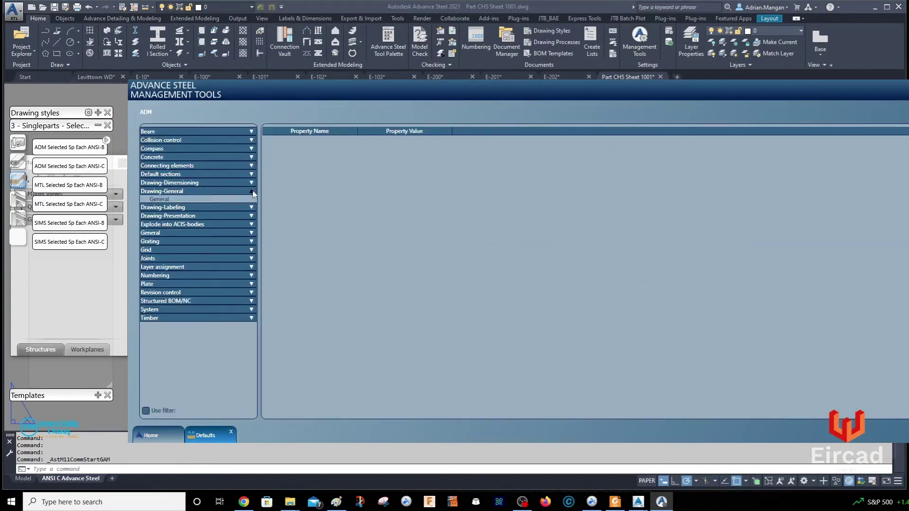
{"action": "left_click", "coordinate": [226, 199]}
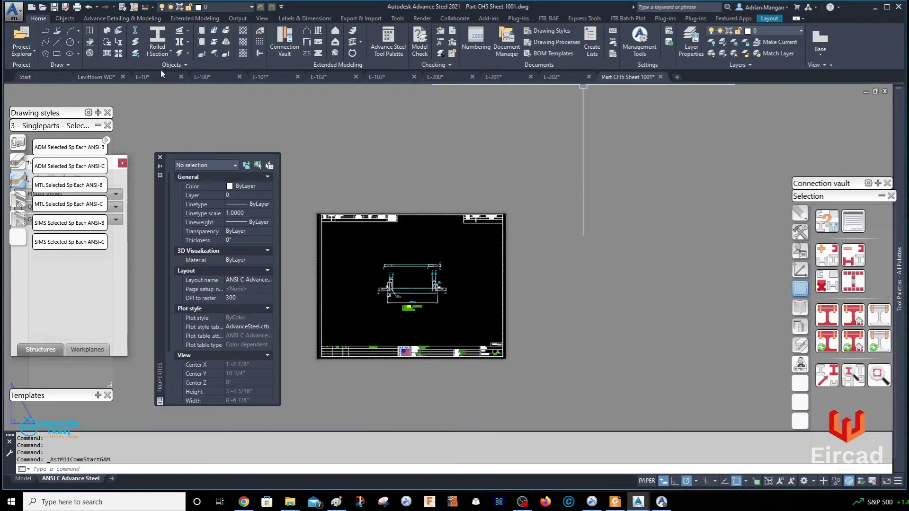
Step: In the Levittown WD model, review the detail title settings of the ADM beam front, top, bottom clipped drawing style and close the Drawing Style Manager
{"action": "left_click", "coordinate": [109, 76]}
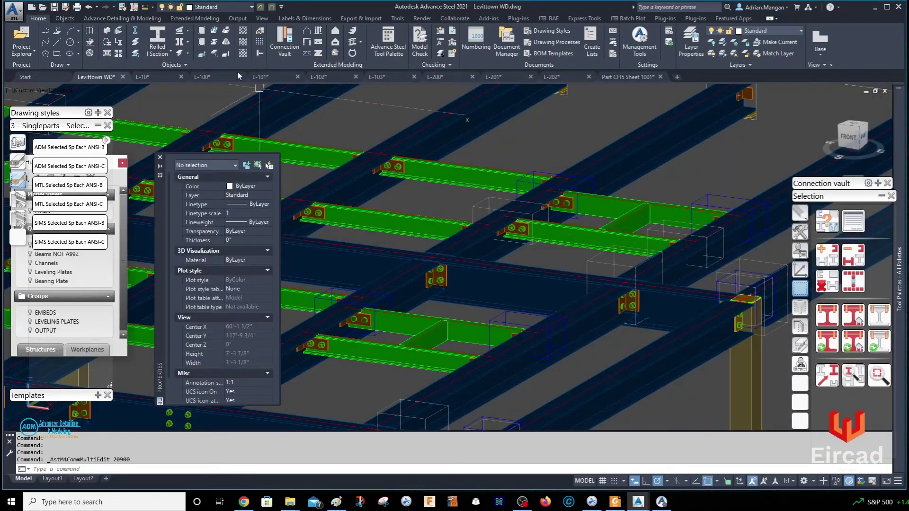
{"action": "left_click", "coordinate": [238, 18]}
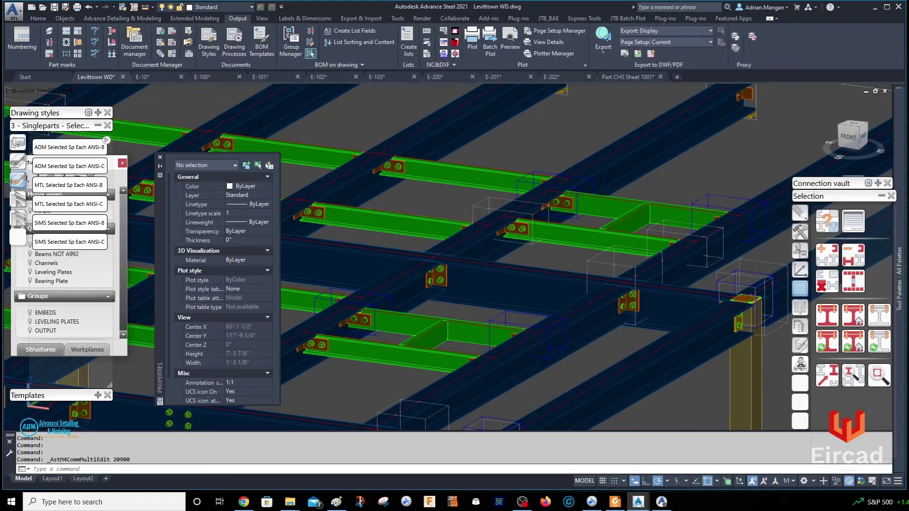
{"action": "left_click", "coordinate": [161, 43]}
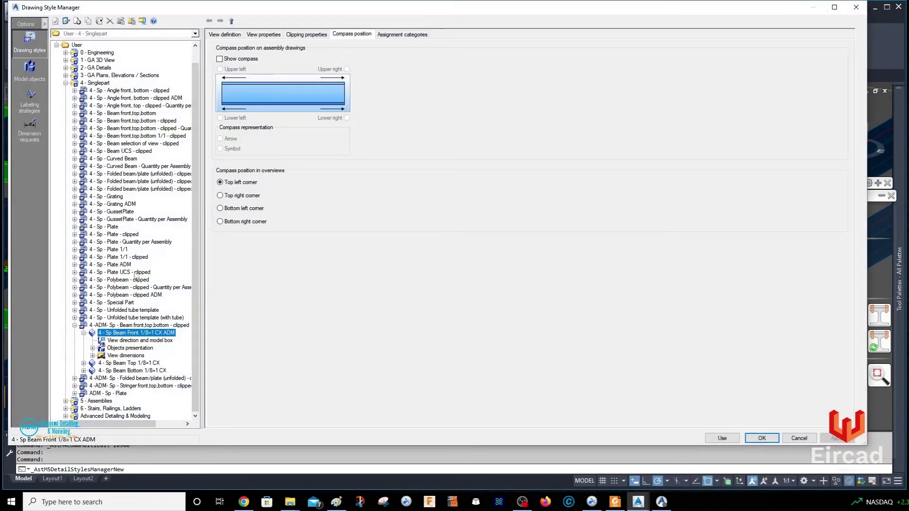
{"action": "left_click", "coordinate": [75, 326]}
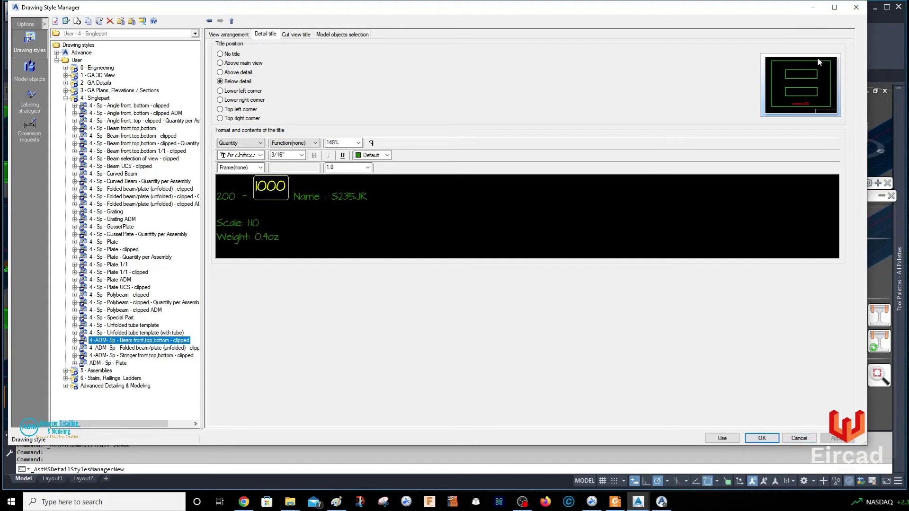
{"action": "left_click", "coordinate": [762, 438]}
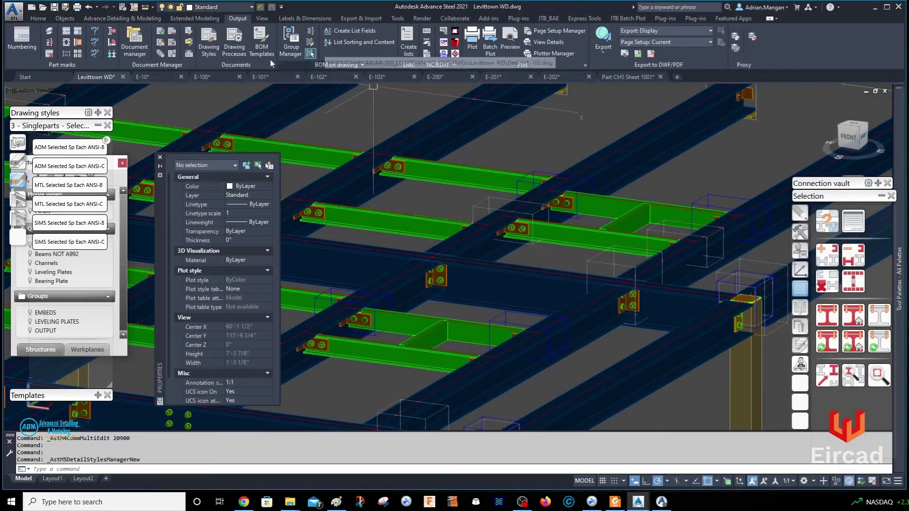
Step: In the Drawing Process Manager, display the main definition of the user process ADM Selected Sp Each ANSI-B under 3 - Singleparts - Selected
{"action": "left_click", "coordinate": [160, 54]}
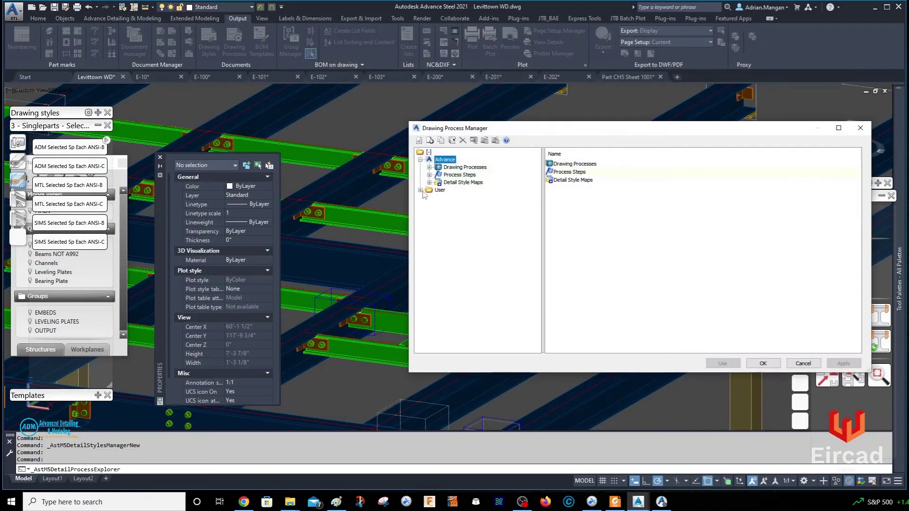
{"action": "double_click", "coordinate": [439, 190]}
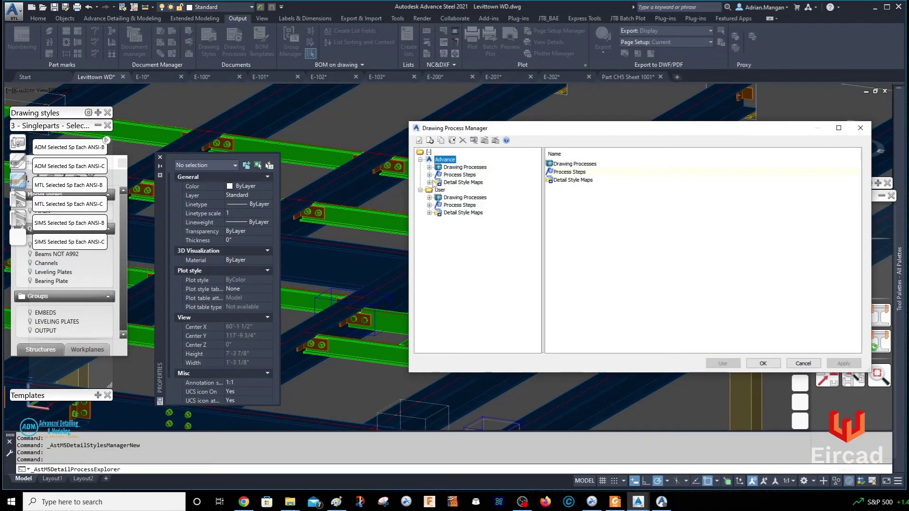
{"action": "left_click", "coordinate": [429, 174]}
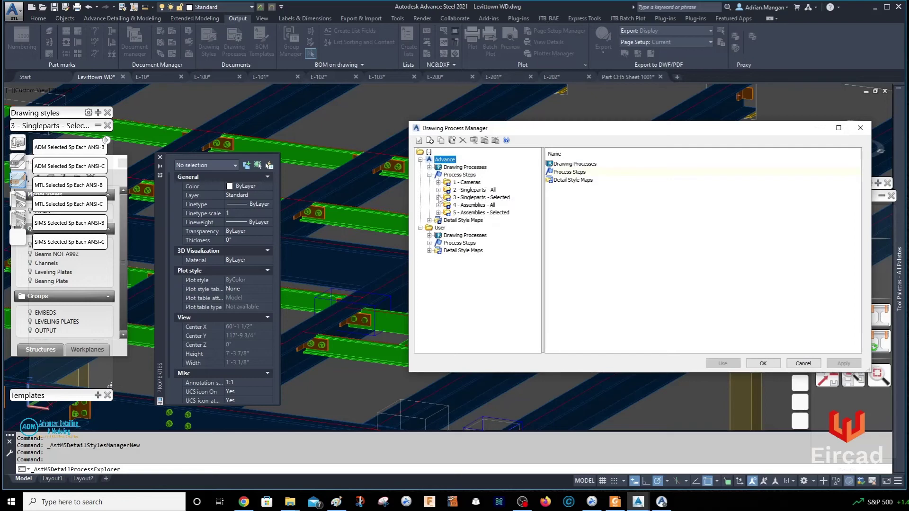
{"action": "left_click", "coordinate": [429, 235]}
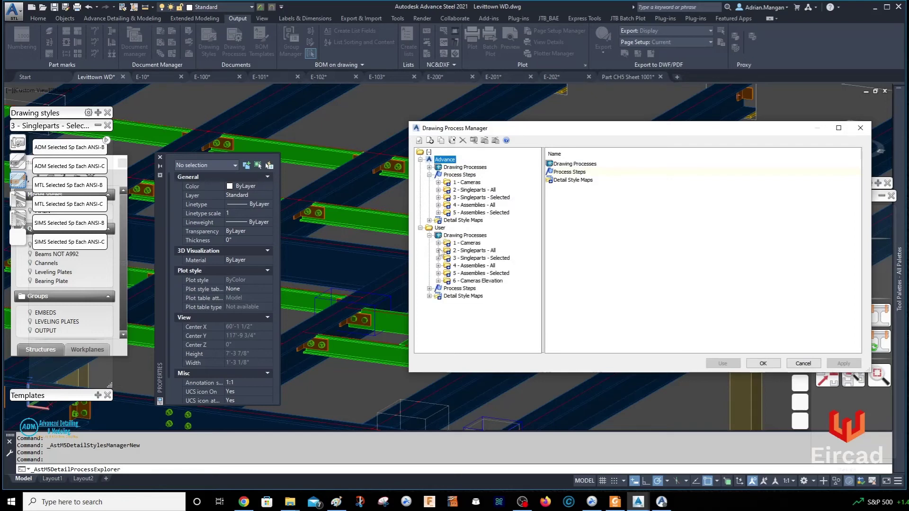
{"action": "left_click", "coordinate": [438, 250]}
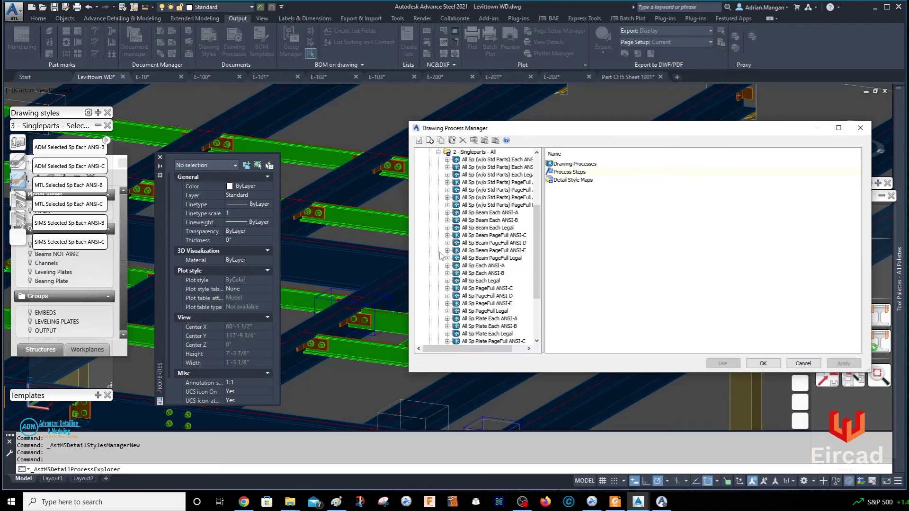
{"action": "left_click", "coordinate": [438, 152]}
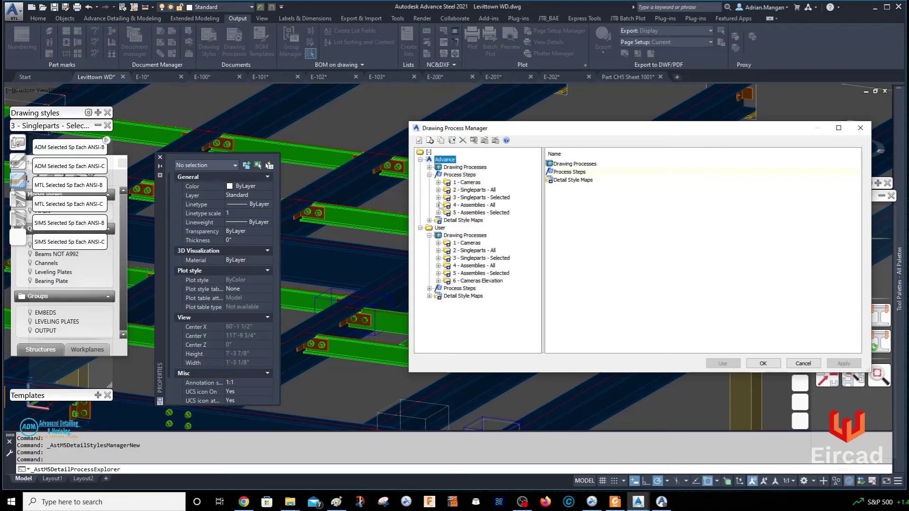
{"action": "left_click", "coordinate": [438, 258]}
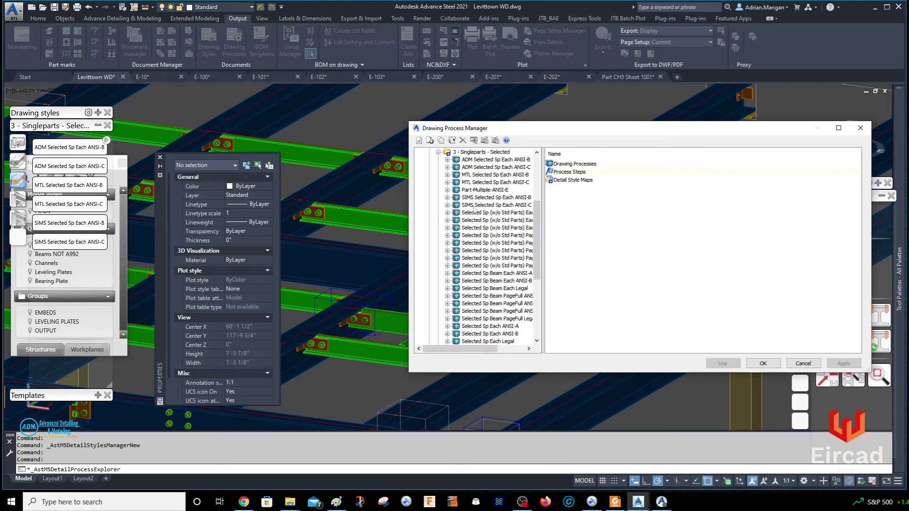
{"action": "left_click", "coordinate": [490, 159]}
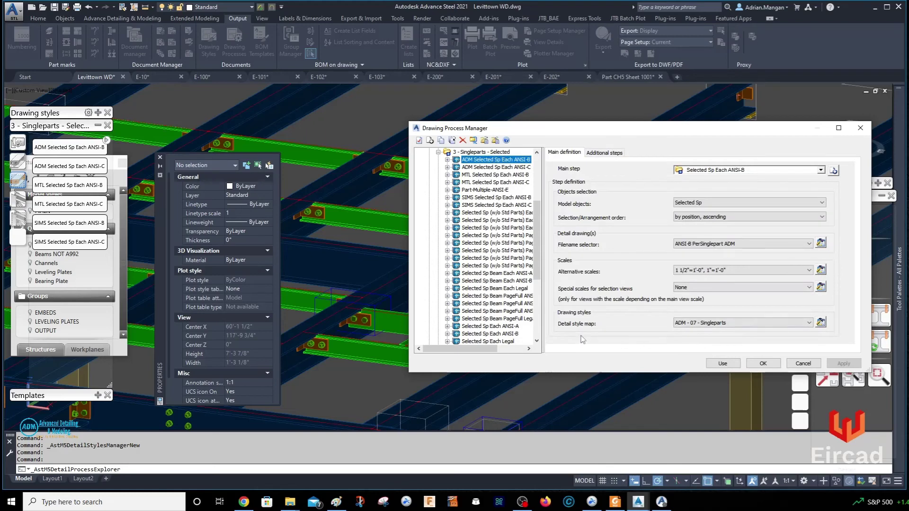
Step: Review the ADM - 07 - Singleparts detail style map, checking the drawing style assigned to Beams, and close the map
{"action": "left_click", "coordinate": [821, 322]}
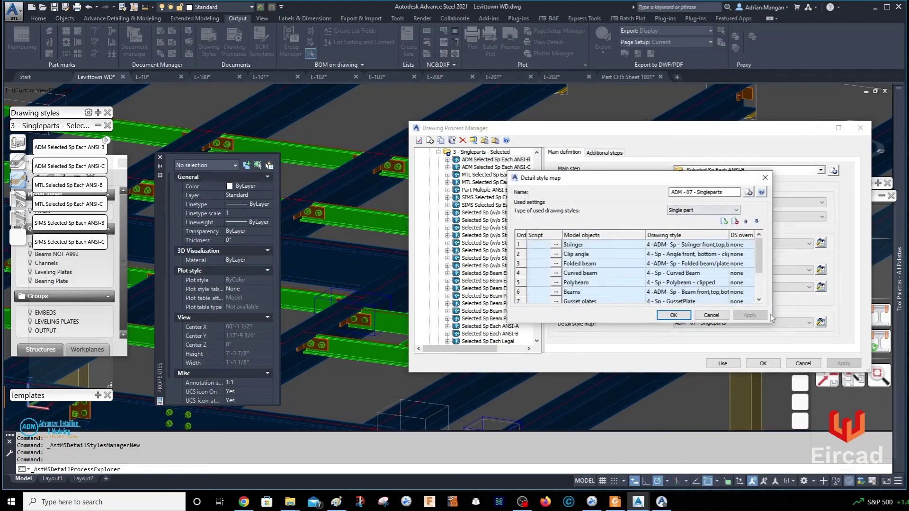
{"action": "left_click_drag", "start_coordinate": [772, 316], "coordinate": [886, 316]}
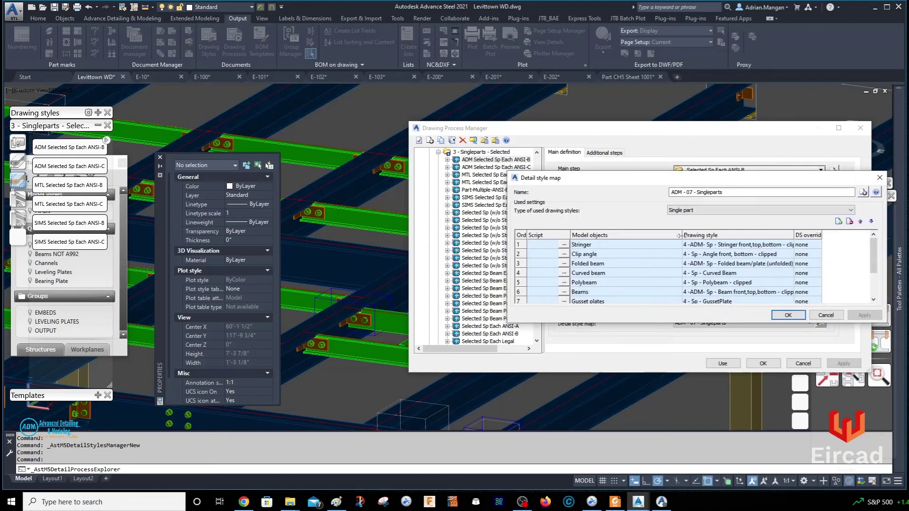
{"action": "left_click_drag", "start_coordinate": [680, 236], "coordinate": [628, 235]}
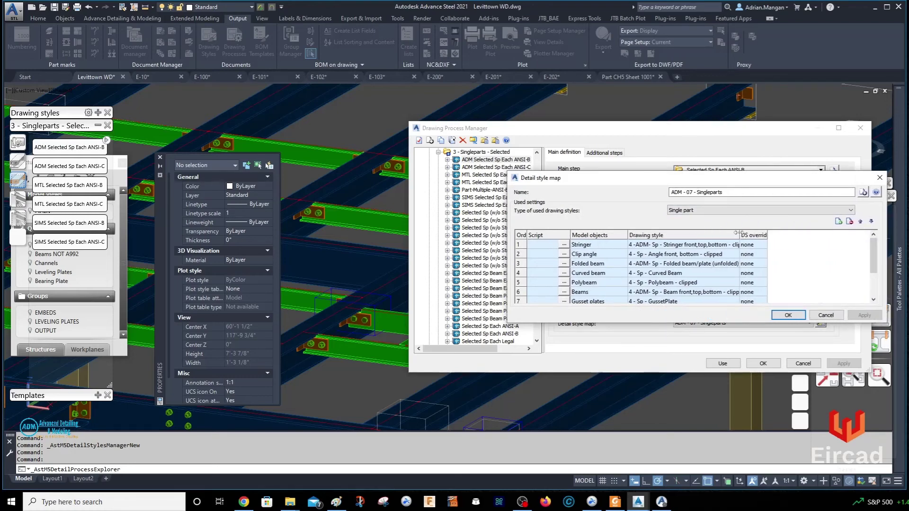
{"action": "mouse_move", "coordinate": [737, 234]}
{"action": "left_mouse_down"}
{"action": "mouse_move", "coordinate": [838, 234]}
{"action": "mouse_move", "coordinate": [786, 234]}
{"action": "left_mouse_up"}
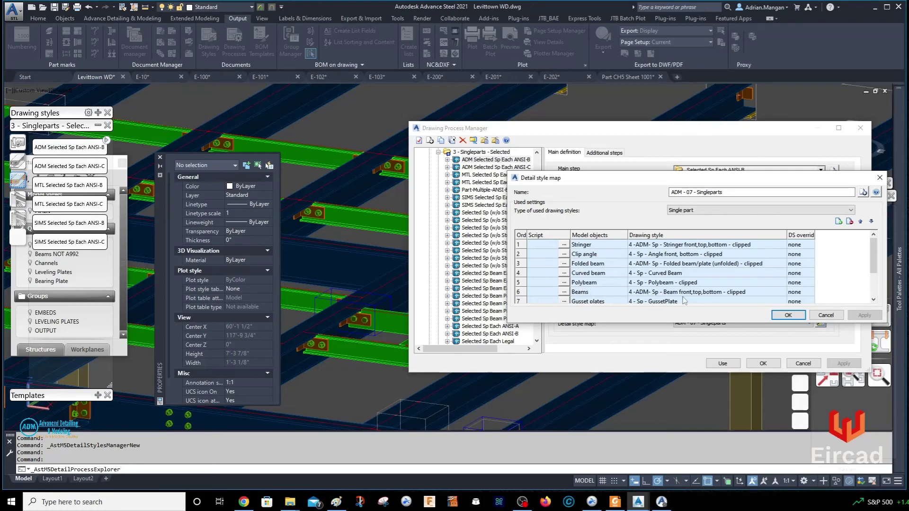
{"action": "left_click", "coordinate": [656, 294]}
{"action": "left_click", "coordinate": [781, 292]}
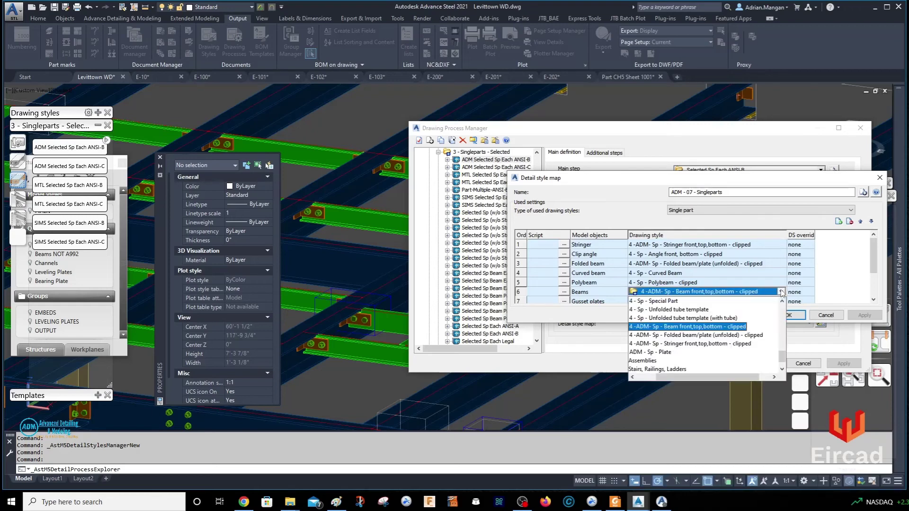
{"action": "left_click", "coordinate": [781, 292]}
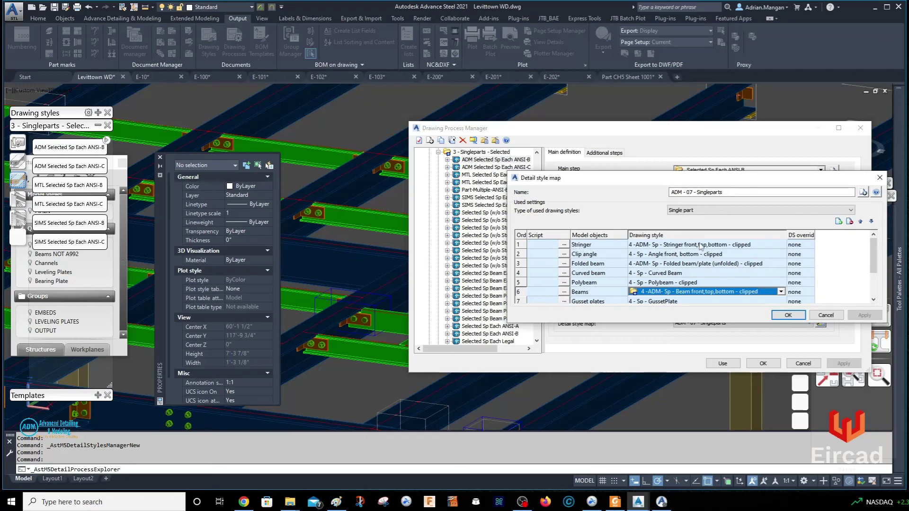
{"action": "left_click", "coordinate": [801, 316]}
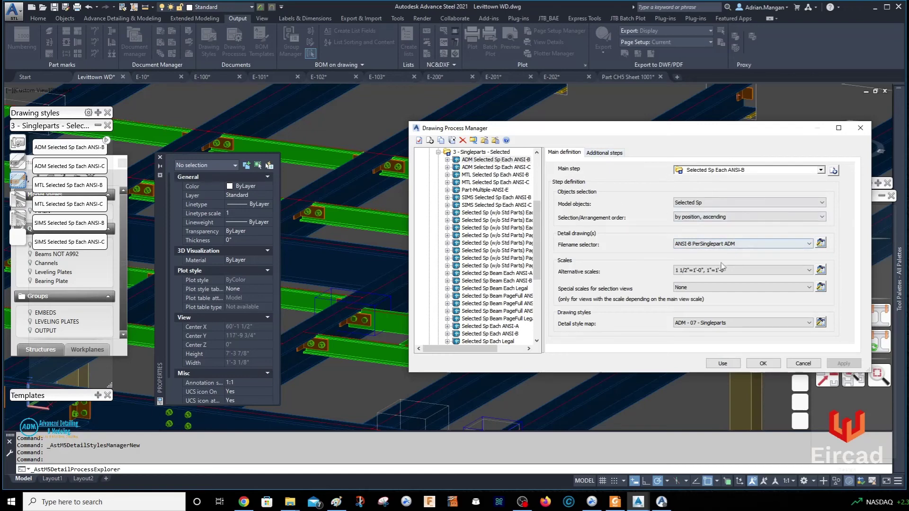
Step: Save the main step as a new process step named ADM Selected Sp Each ANSI-B under 3 - Singleparts - Selected and apply it to the process
{"action": "left_click", "coordinate": [832, 171]}
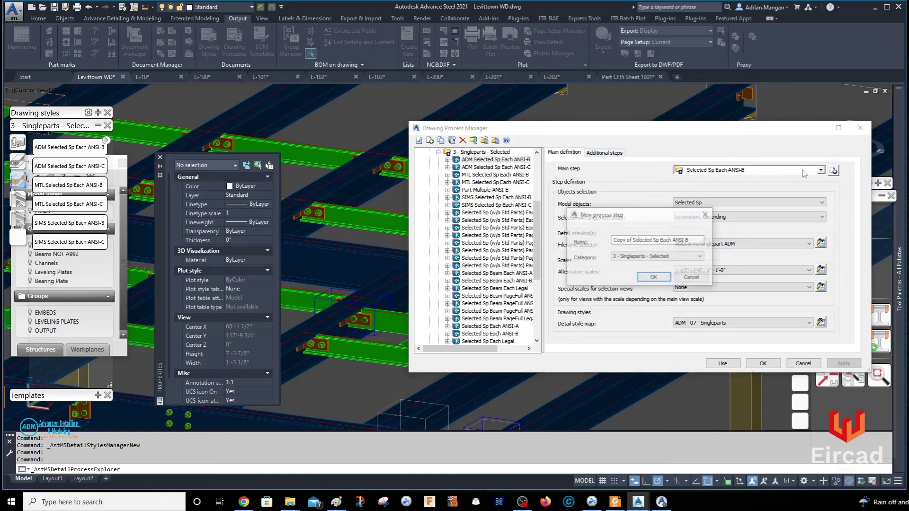
{"action": "left_click", "coordinate": [630, 243]}
{"action": "left_click_drag", "start_coordinate": [633, 240], "coordinate": [577, 237]}
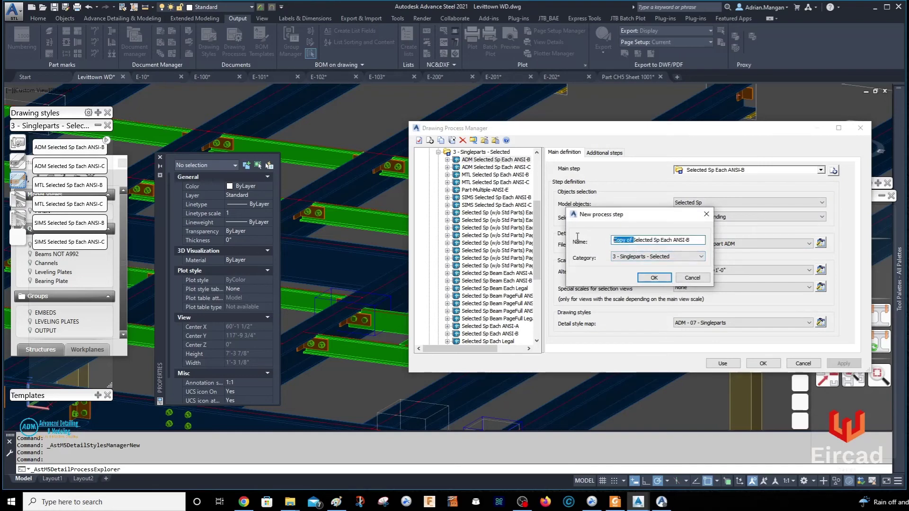
{"action": "key", "text": "Delete"}
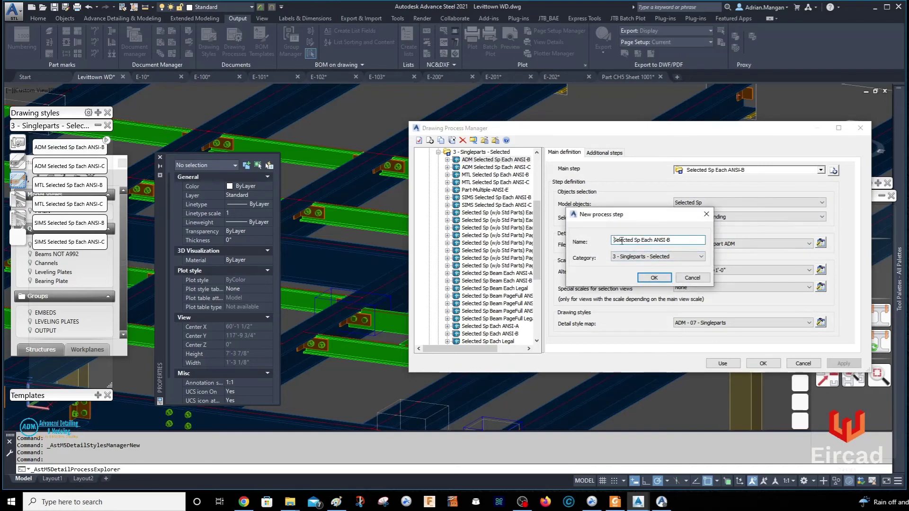
{"action": "type", "text": "ADM"}
{"action": "left_click", "coordinate": [644, 278]}
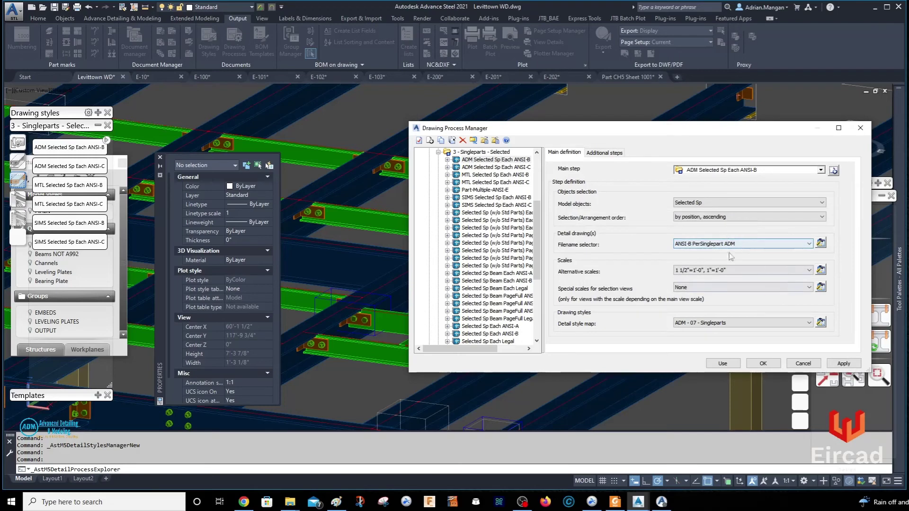
{"action": "left_click", "coordinate": [847, 364]}
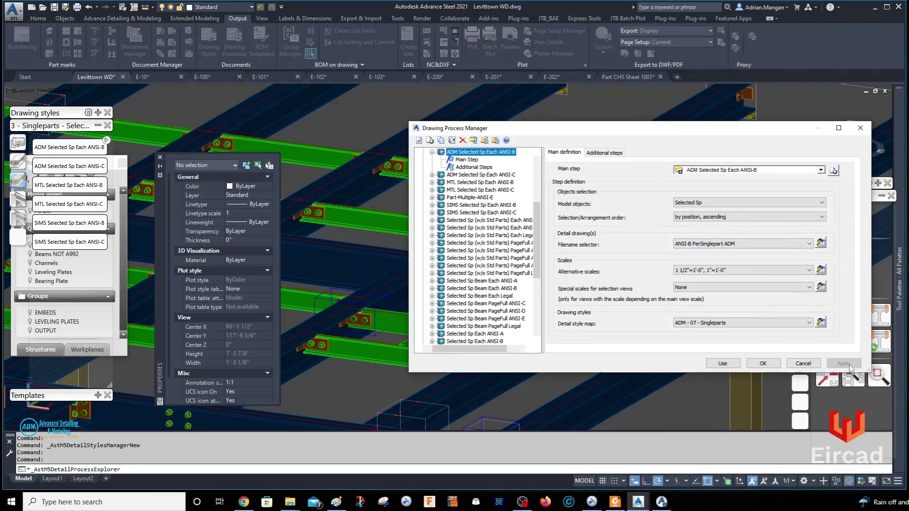
{"action": "left_click", "coordinate": [762, 364]}
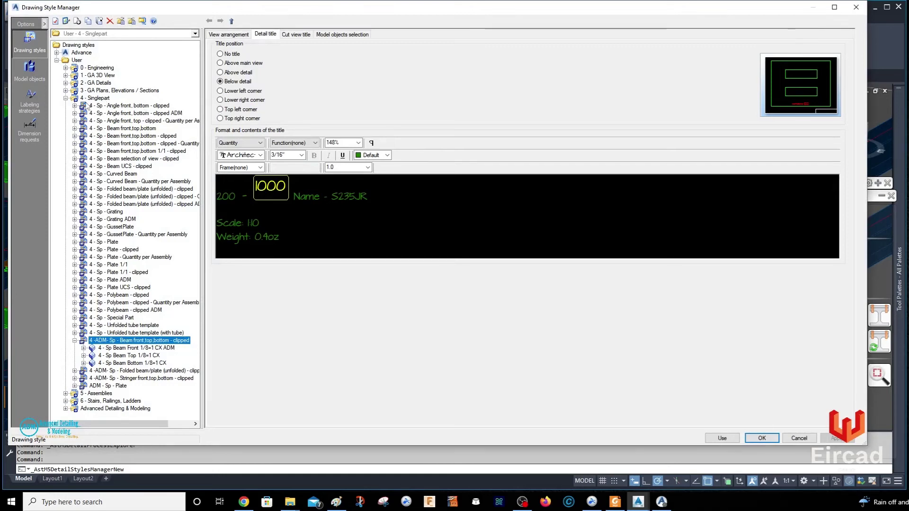
Step: In the Drawing Style Manager, enable the compass for the view 4 - Sp Beam Front 1/8=1 CX ADM, modifying the shared view definition, and save
{"action": "left_click", "coordinate": [128, 348]}
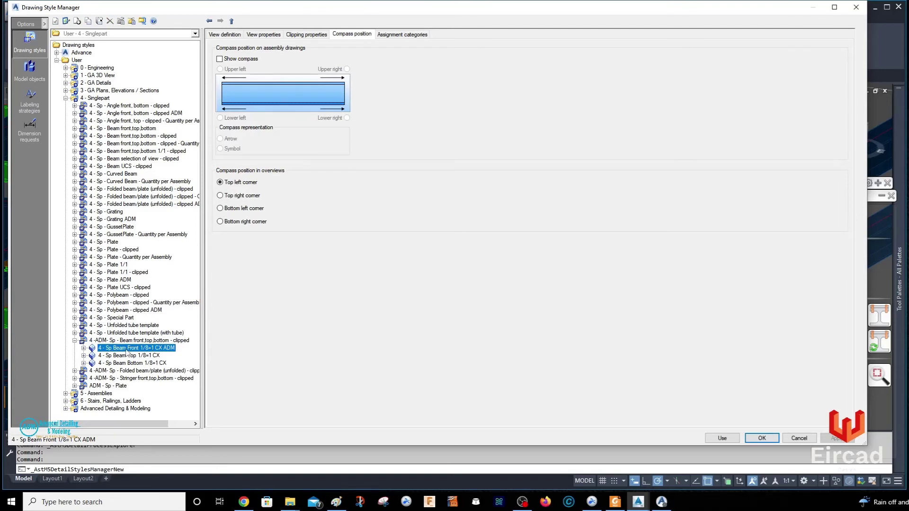
{"action": "left_click", "coordinate": [127, 355]}
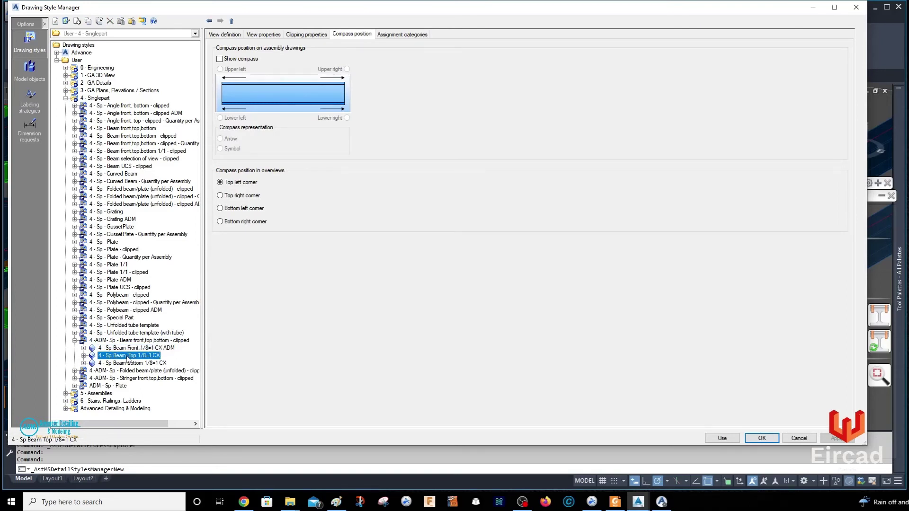
{"action": "left_click", "coordinate": [138, 348]}
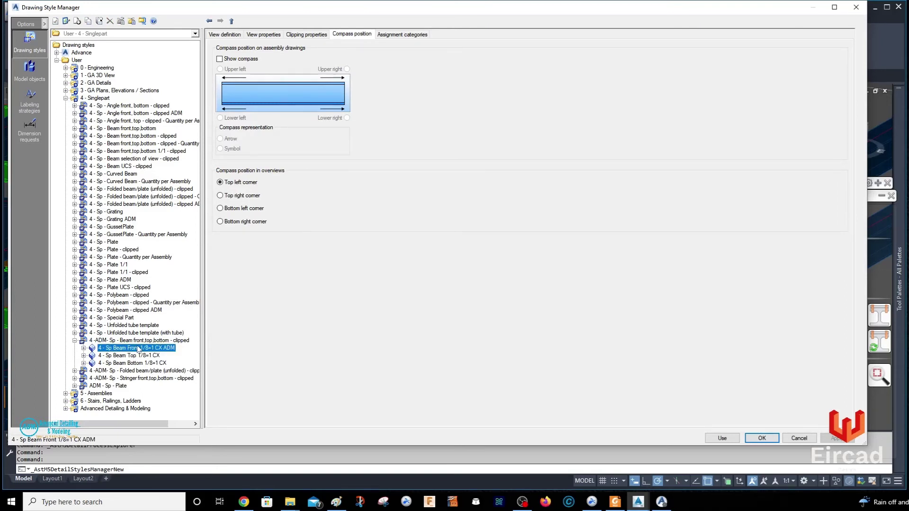
{"action": "left_click", "coordinate": [224, 36]}
{"action": "left_click", "coordinate": [349, 34]}
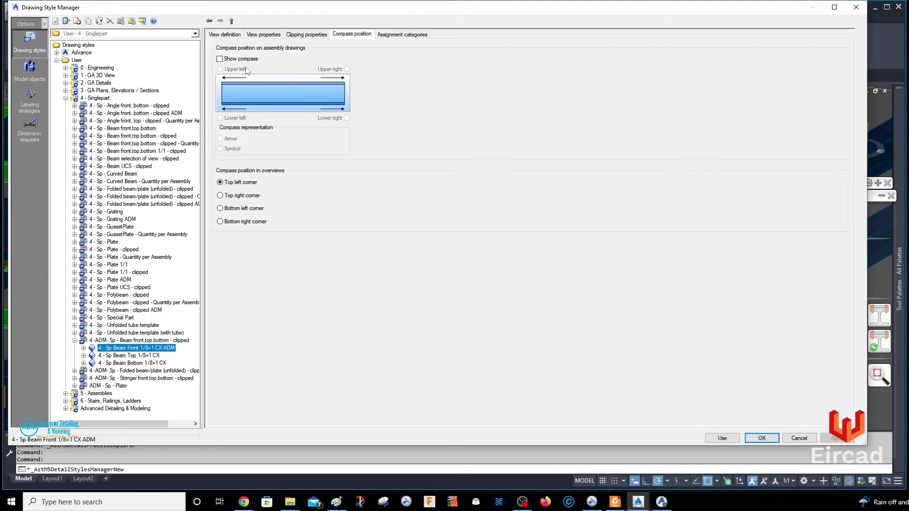
{"action": "left_click", "coordinate": [226, 59]}
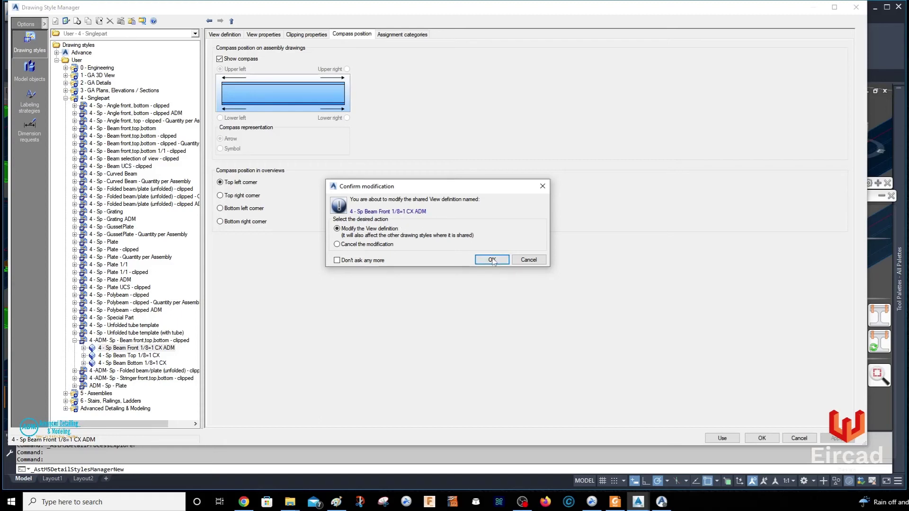
{"action": "left_click", "coordinate": [491, 260]}
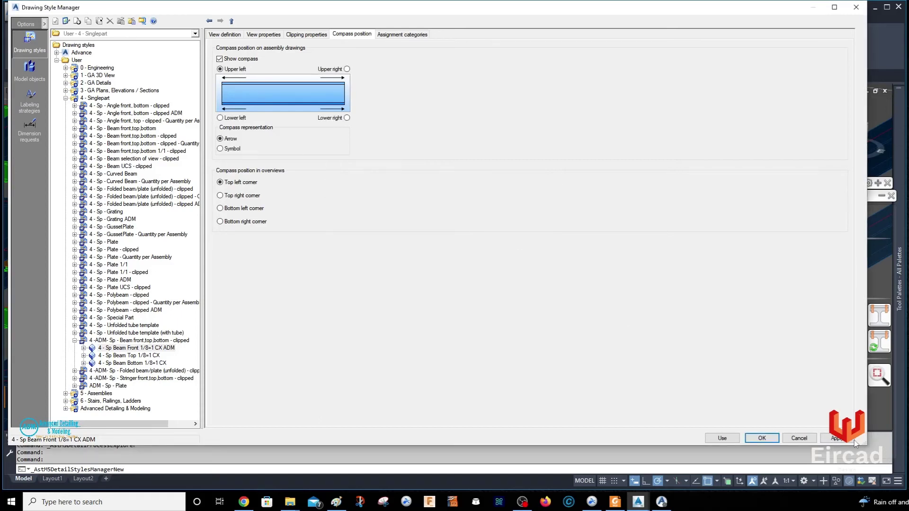
{"action": "left_click", "coordinate": [849, 440]}
{"action": "left_click", "coordinate": [755, 441]}
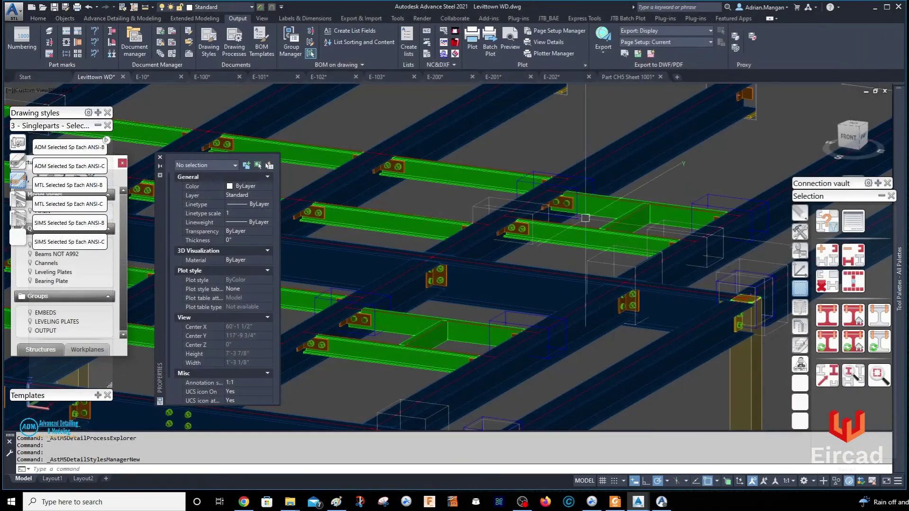
Step: Try to generate single-part drawing number 1003 of the C5X6.7 channel with the ADM Selected Sp Each ANSI-B process
{"action": "left_click", "coordinate": [88, 150]}
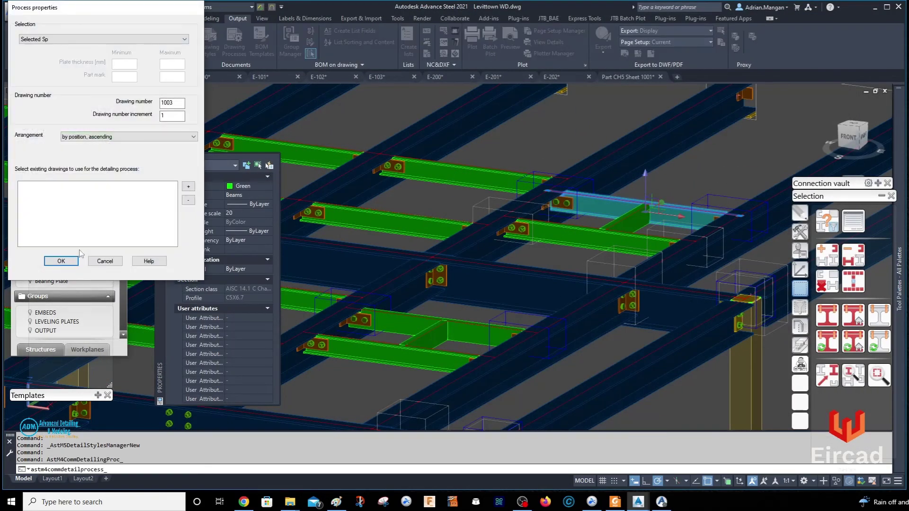
{"action": "left_click", "coordinate": [71, 260]}
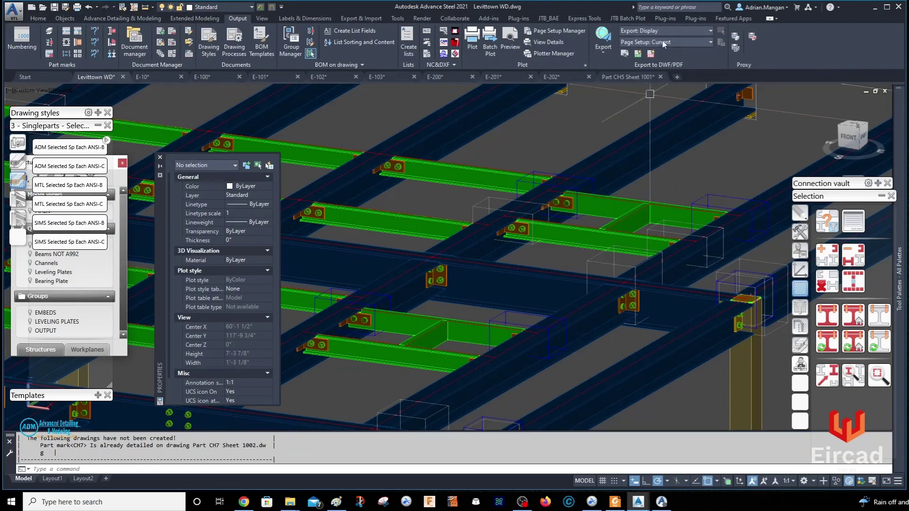
Step: Check the Drawing-General defaults in the Management Tools, minimise that window and reload the defaults in the Levittown WD model
{"action": "left_click", "coordinate": [661, 502]}
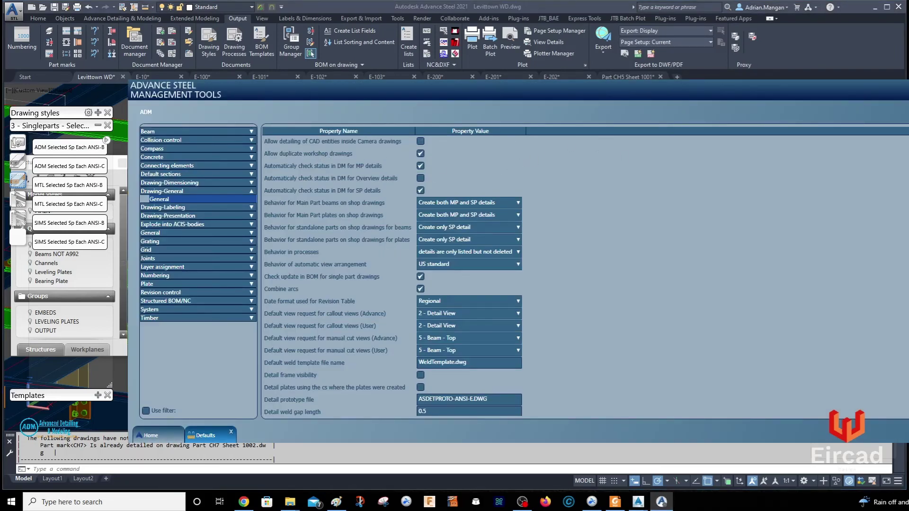
{"action": "left_click_drag", "start_coordinate": [908, 85], "coordinate": [834, 74]}
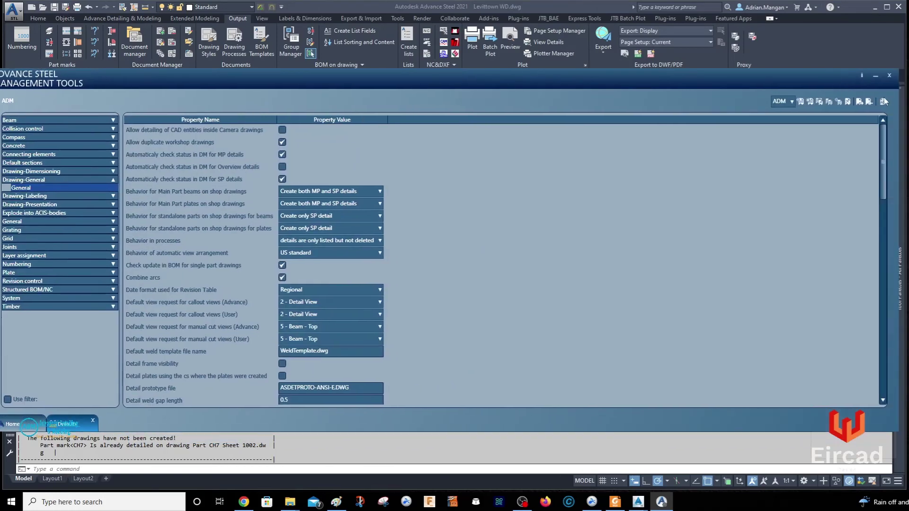
{"action": "left_click", "coordinate": [875, 76]}
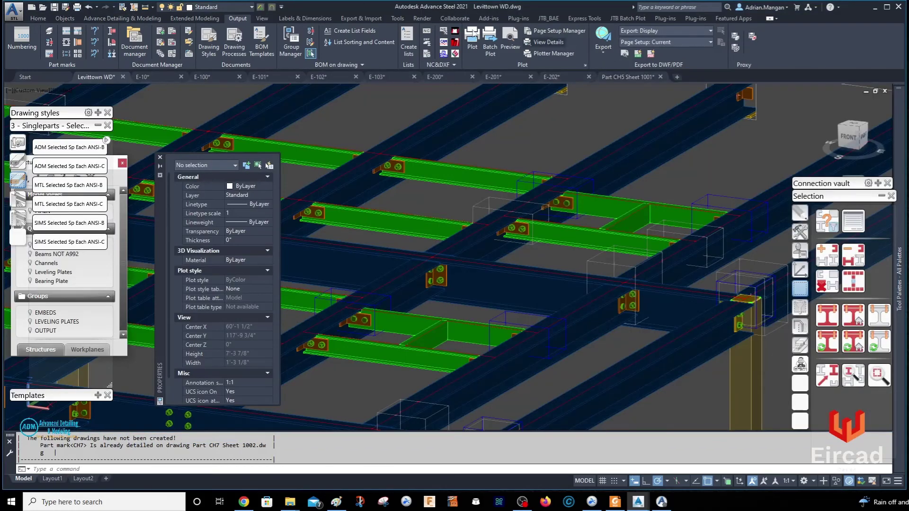
{"action": "left_click", "coordinate": [38, 18]}
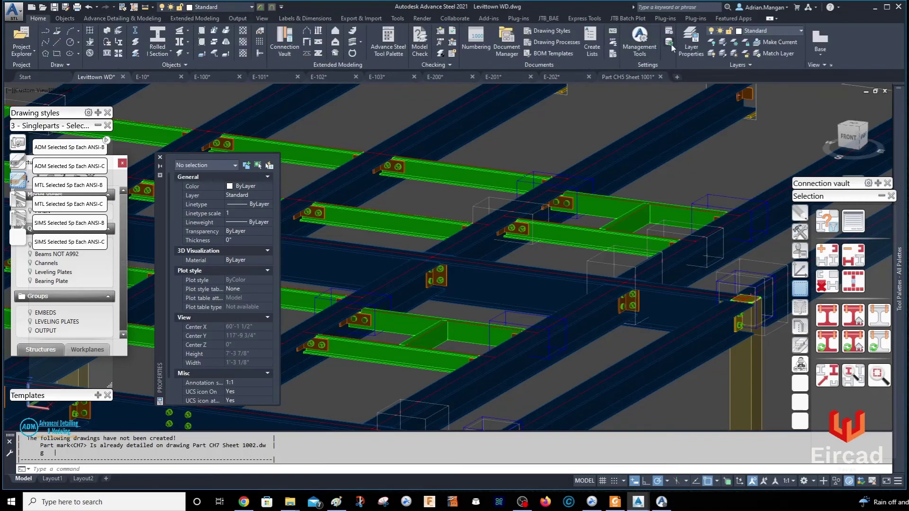
{"action": "left_click", "coordinate": [640, 44]}
Step: Select the C5X6.7 channel and run the ADM Selected Sp Each ANSI-B process on it with drawing number 1003
{"action": "left_click", "coordinate": [611, 196]}
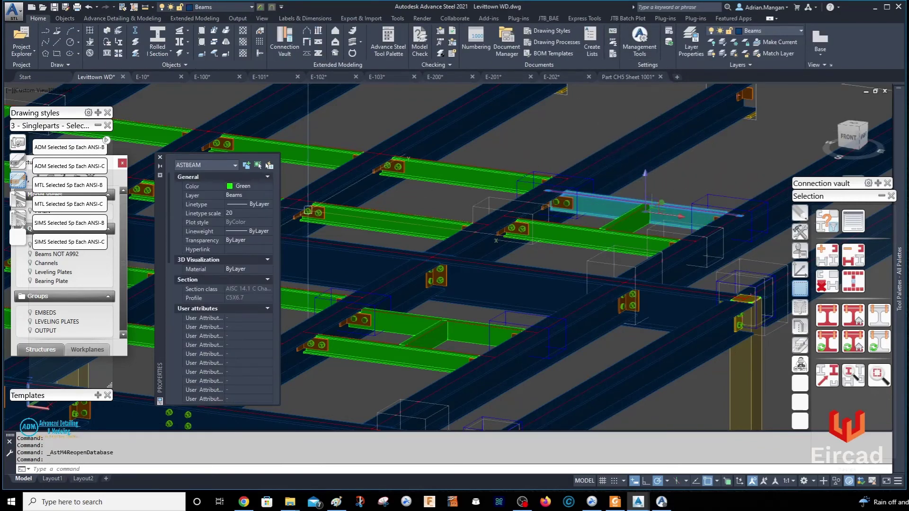
{"action": "left_click", "coordinate": [69, 151]}
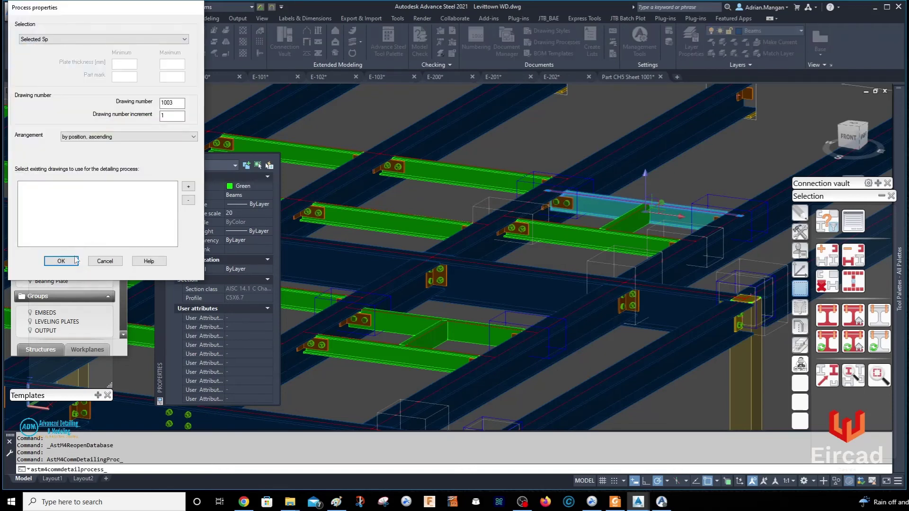
{"action": "left_click", "coordinate": [61, 261]}
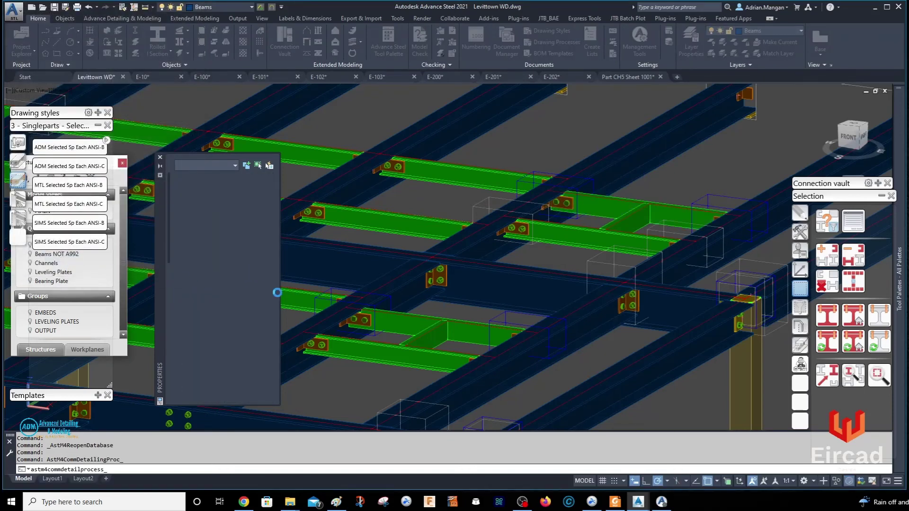
Step: Open the part detail Part CH7 Sheet 1003 of the selected channel
{"action": "right_click", "coordinate": [615, 165]}
{"action": "mouse_move", "coordinate": [629, 195]}
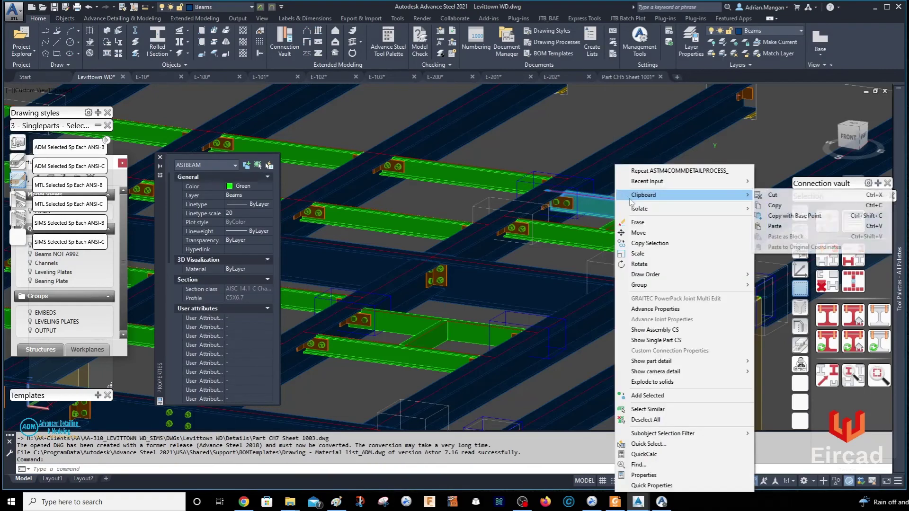
{"action": "mouse_move", "coordinate": [686, 361]}
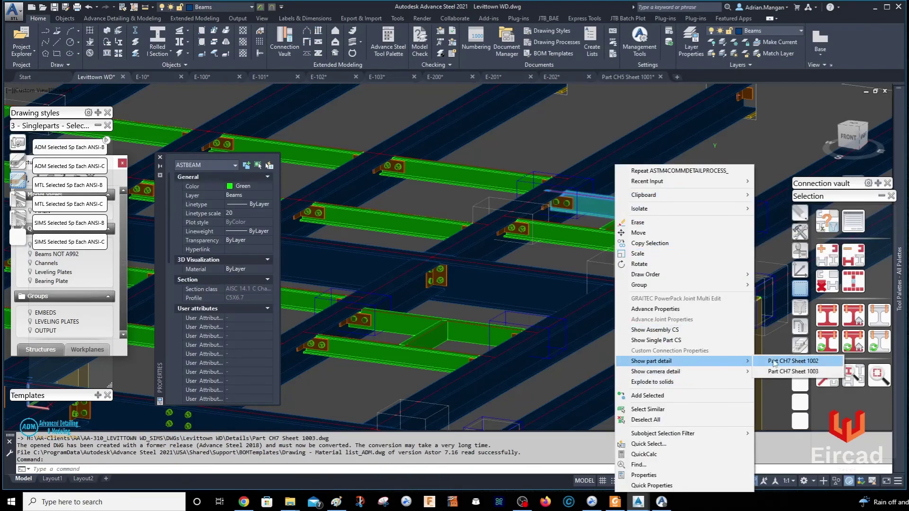
{"action": "left_click", "coordinate": [793, 371]}
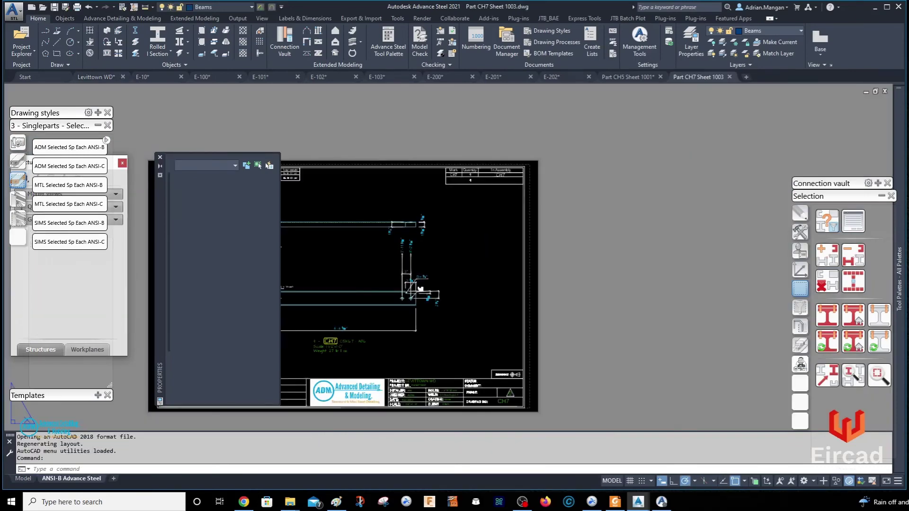
Step: Examine the compass mark, direction label and end dimensions of the beam front view on the Part CH7 Sheet 1003 drawing, and the overall sheet layout
{"action": "middle_click_drag", "start_coordinate": [558, 246], "coordinate": [691, 237]}
{"action": "scroll", "coordinate": [498, 250], "scroll_direction": "up", "scroll_amount": 4}
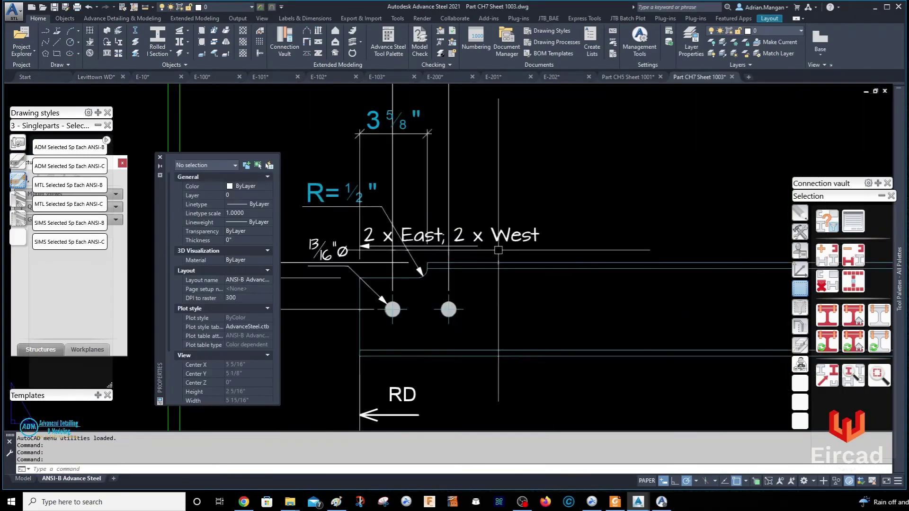
{"action": "scroll", "coordinate": [498, 249], "scroll_direction": "up", "scroll_amount": 3}
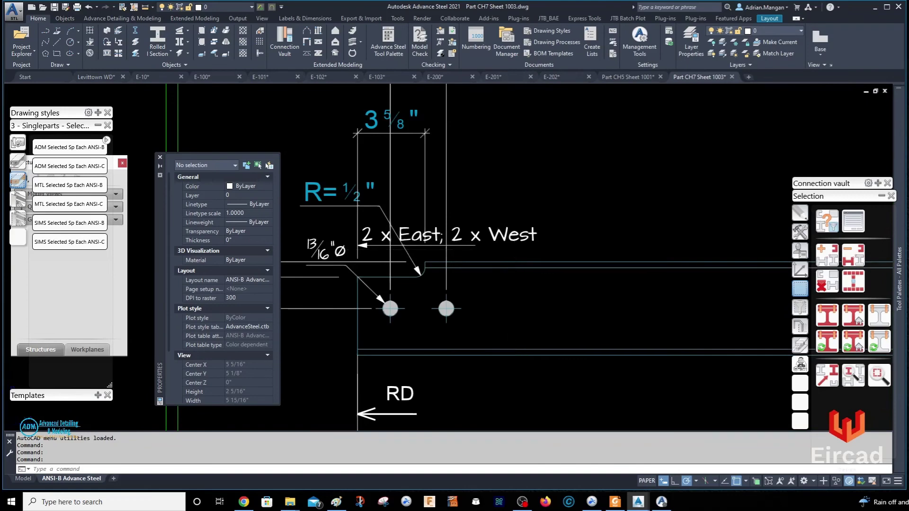
{"action": "scroll", "coordinate": [498, 276], "scroll_direction": "down", "scroll_amount": 5}
{"action": "scroll", "coordinate": [498, 276], "scroll_direction": "up", "scroll_amount": 3}
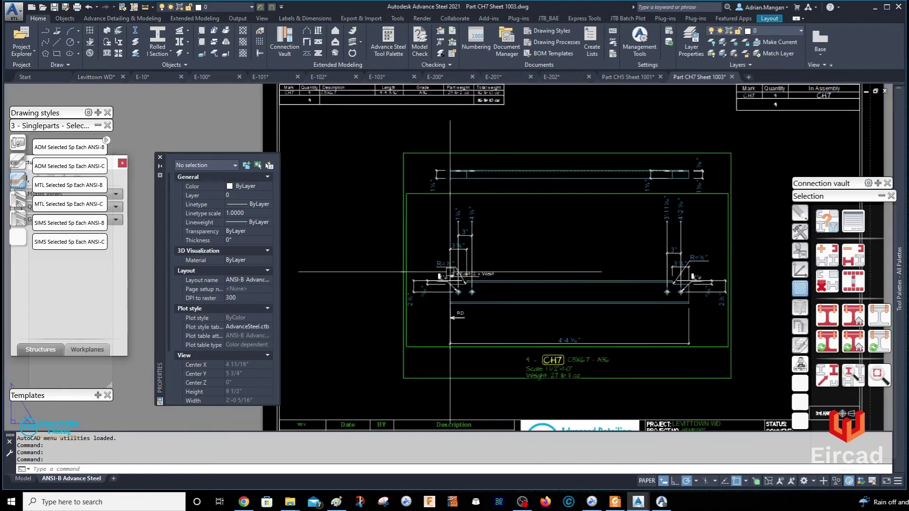
{"action": "scroll", "coordinate": [502, 279], "scroll_direction": "up", "scroll_amount": 3}
{"action": "scroll", "coordinate": [505, 281], "scroll_direction": "down", "scroll_amount": 6}
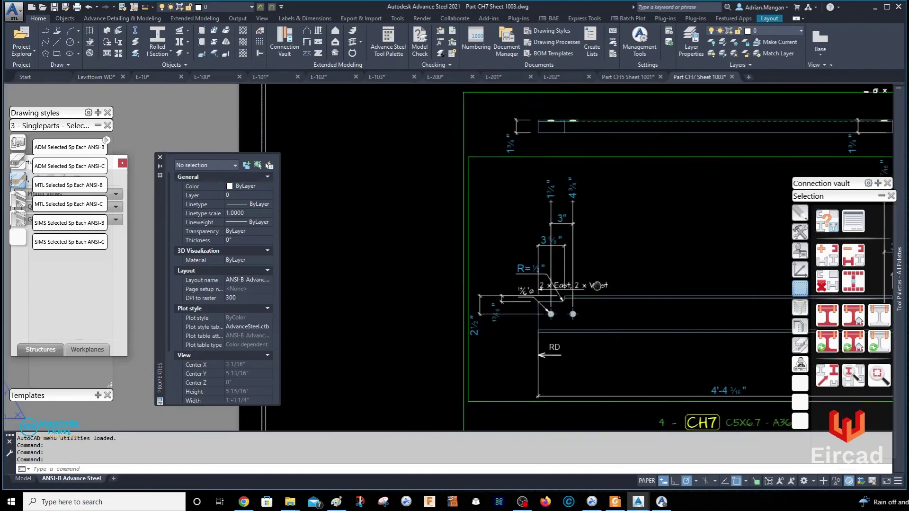
{"action": "scroll", "coordinate": [549, 273], "scroll_direction": "up", "scroll_amount": 5}
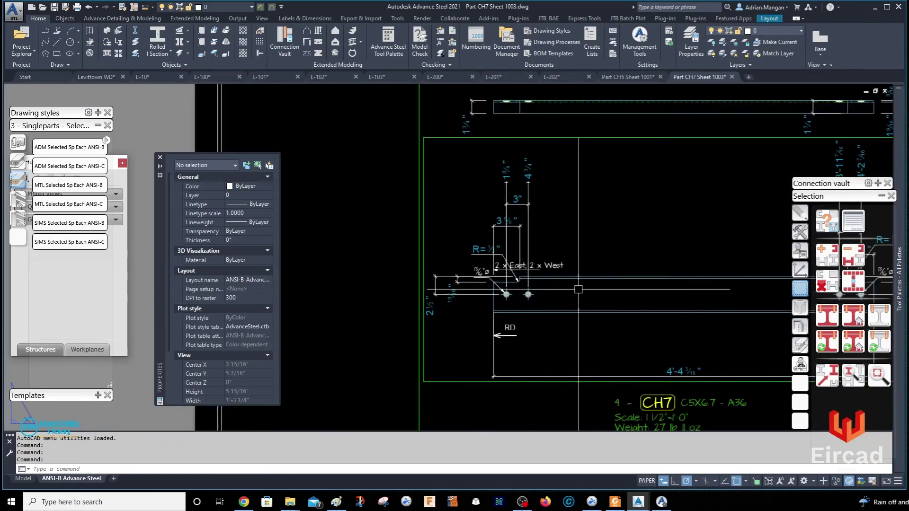
{"action": "scroll", "coordinate": [599, 286], "scroll_direction": "down", "scroll_amount": 6}
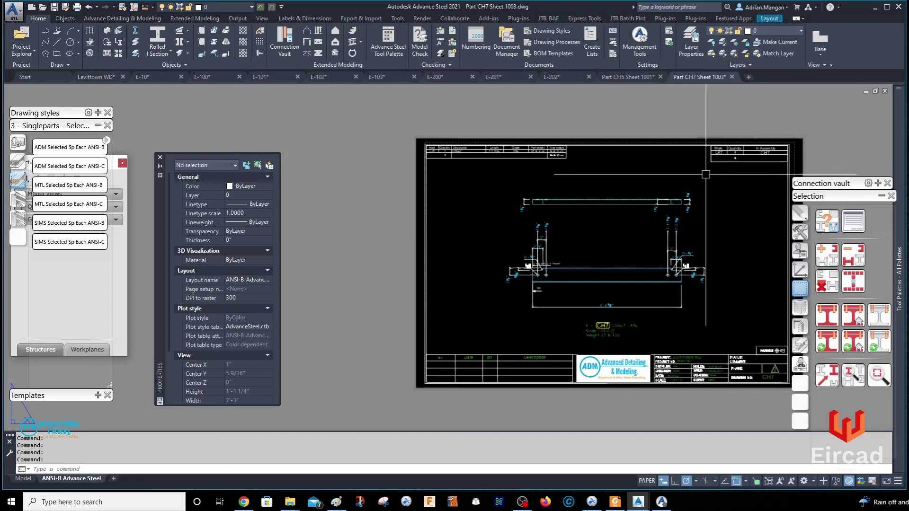
{"action": "scroll", "coordinate": [677, 181], "scroll_direction": "down", "scroll_amount": 4}
{"action": "middle_click_drag", "start_coordinate": [677, 181], "coordinate": [636, 189]}
{"action": "scroll", "coordinate": [612, 204], "scroll_direction": "up", "scroll_amount": 4}
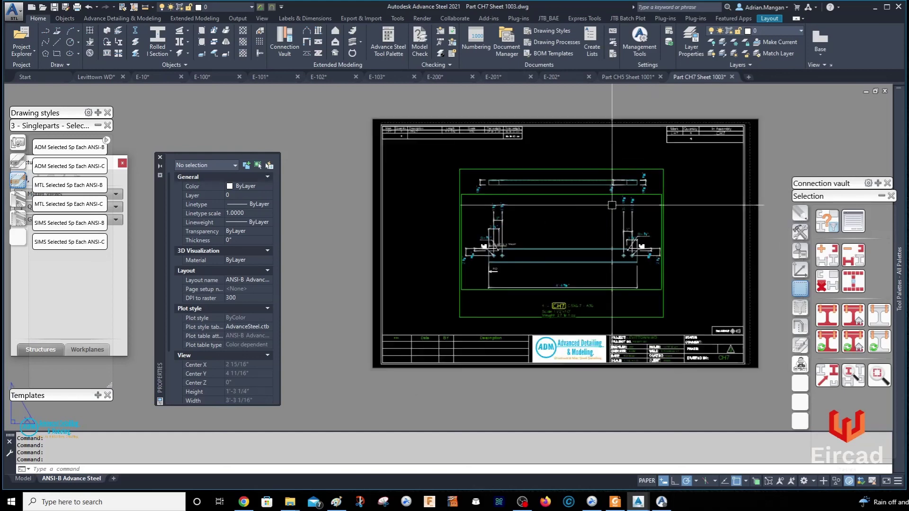